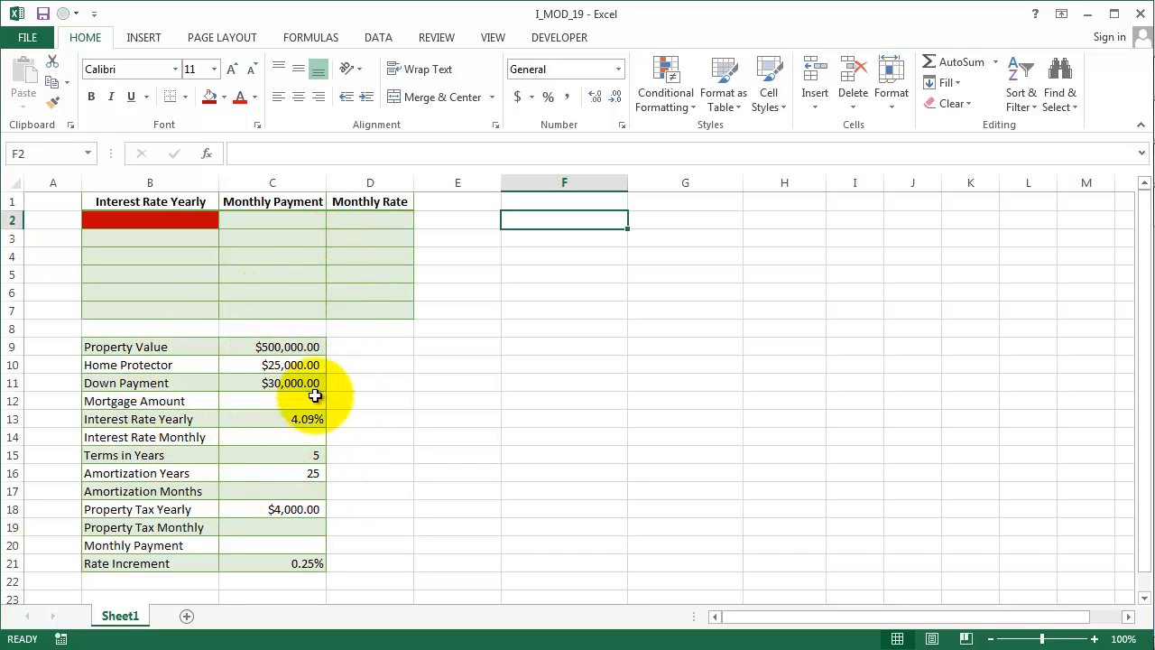
# - Review the mortgage input values in column C, from property value down to rate increment
pyautogui.click(246, 345)
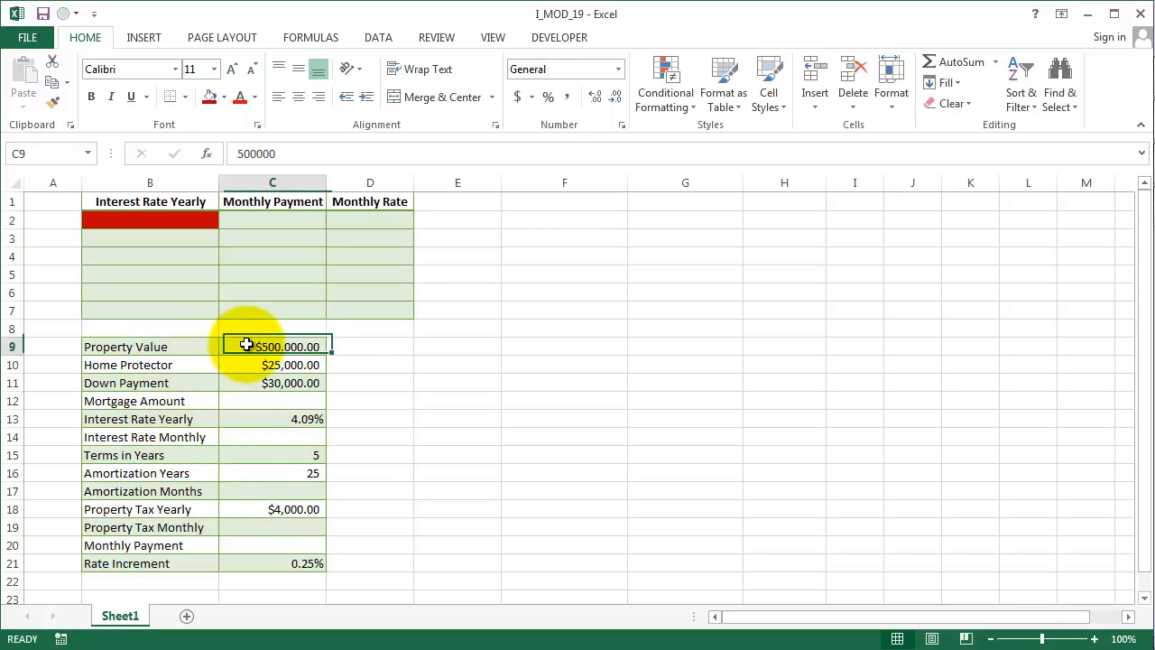
pyautogui.click(252, 367)
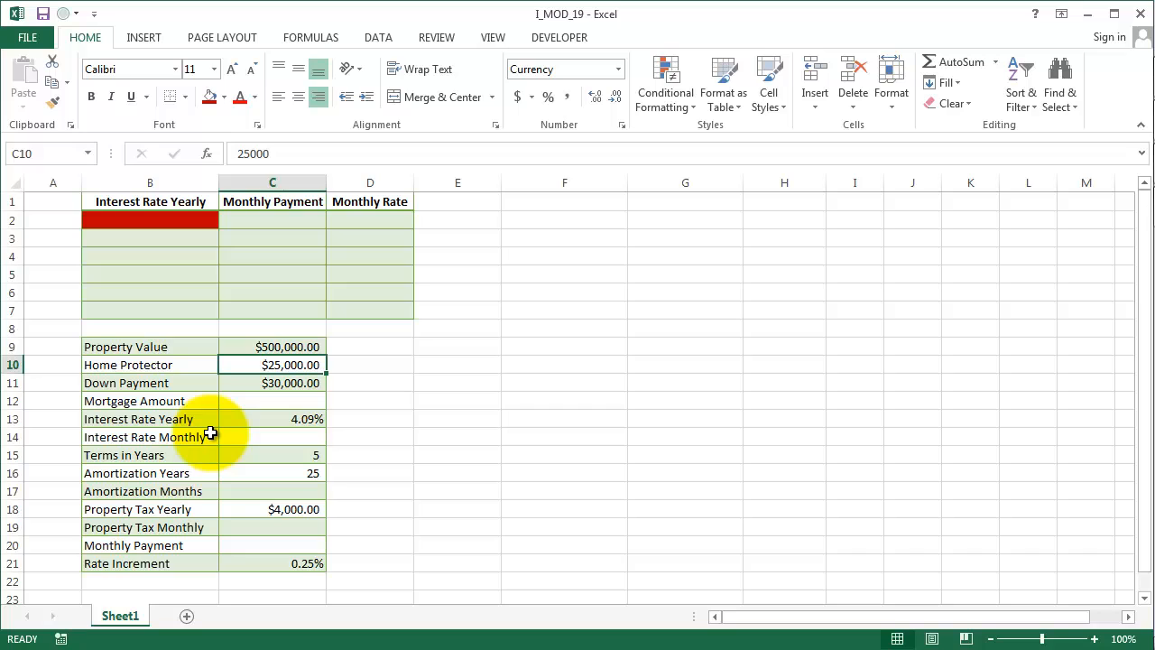
pyautogui.click(233, 387)
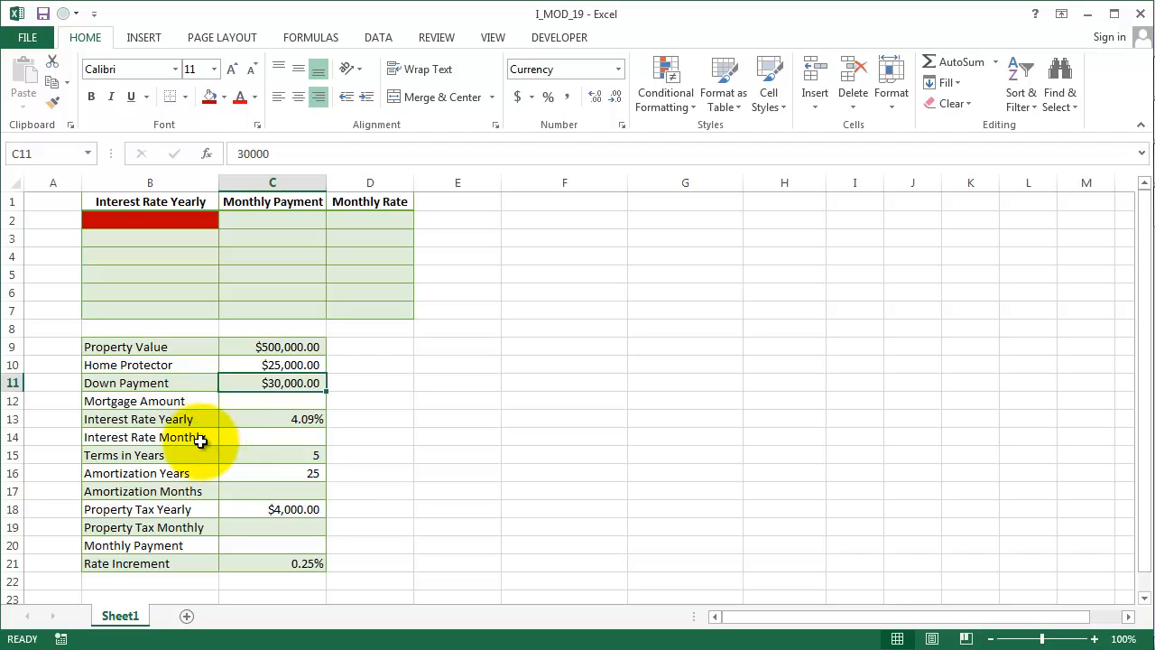
pyautogui.click(234, 424)
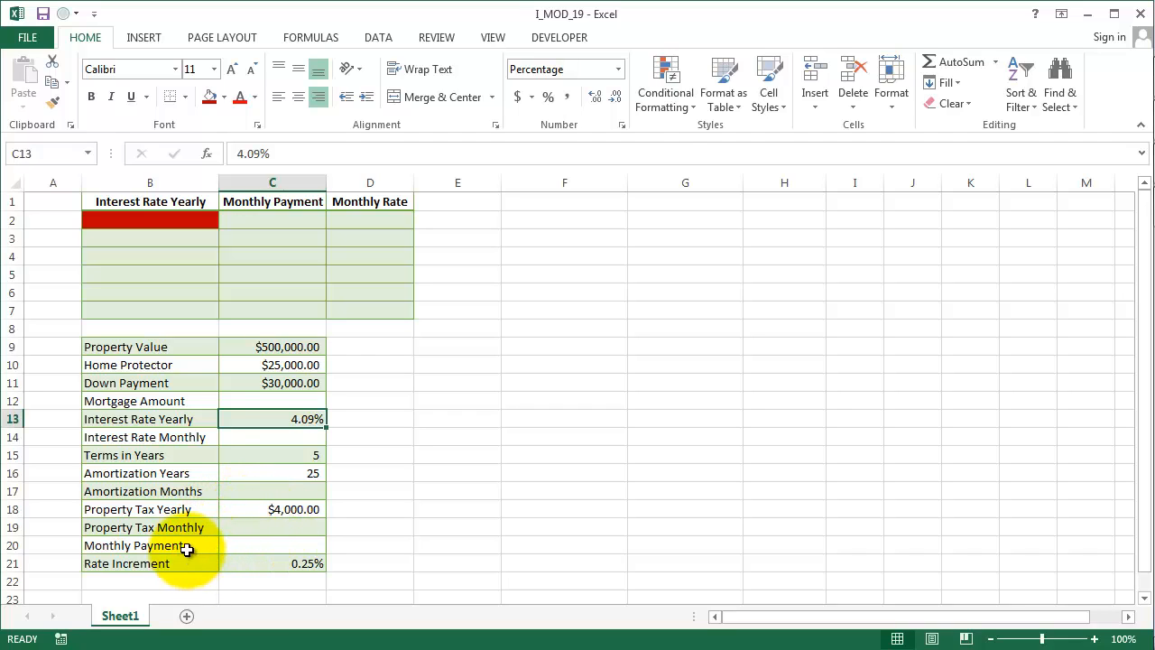
pyautogui.click(264, 562)
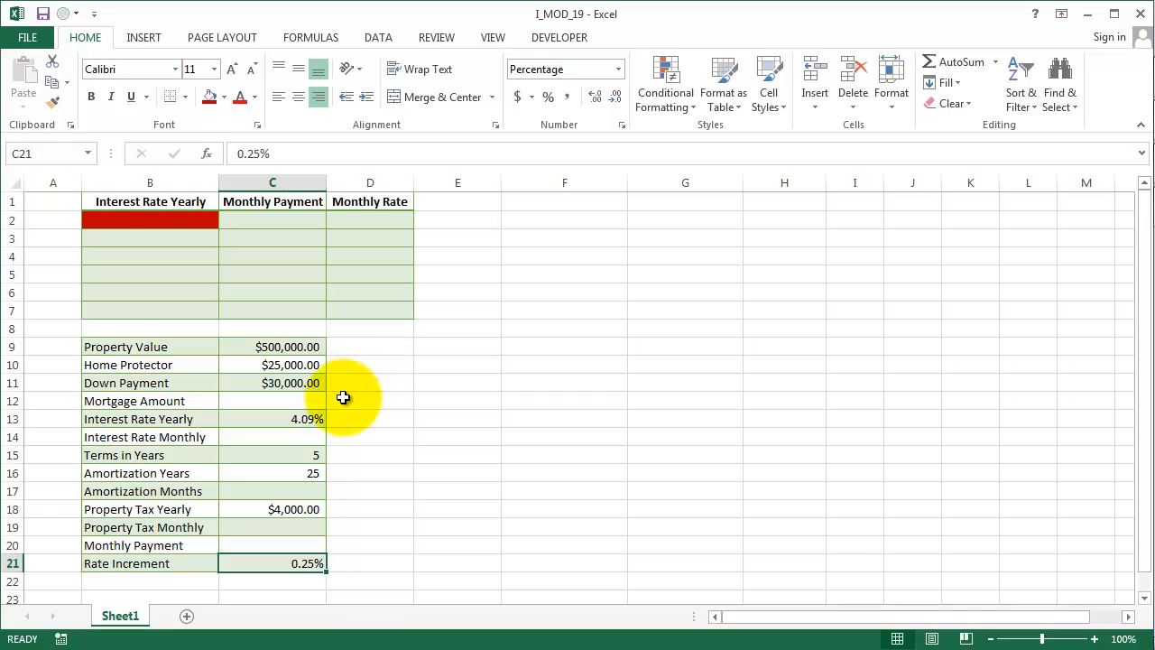
pyautogui.click(289, 346)
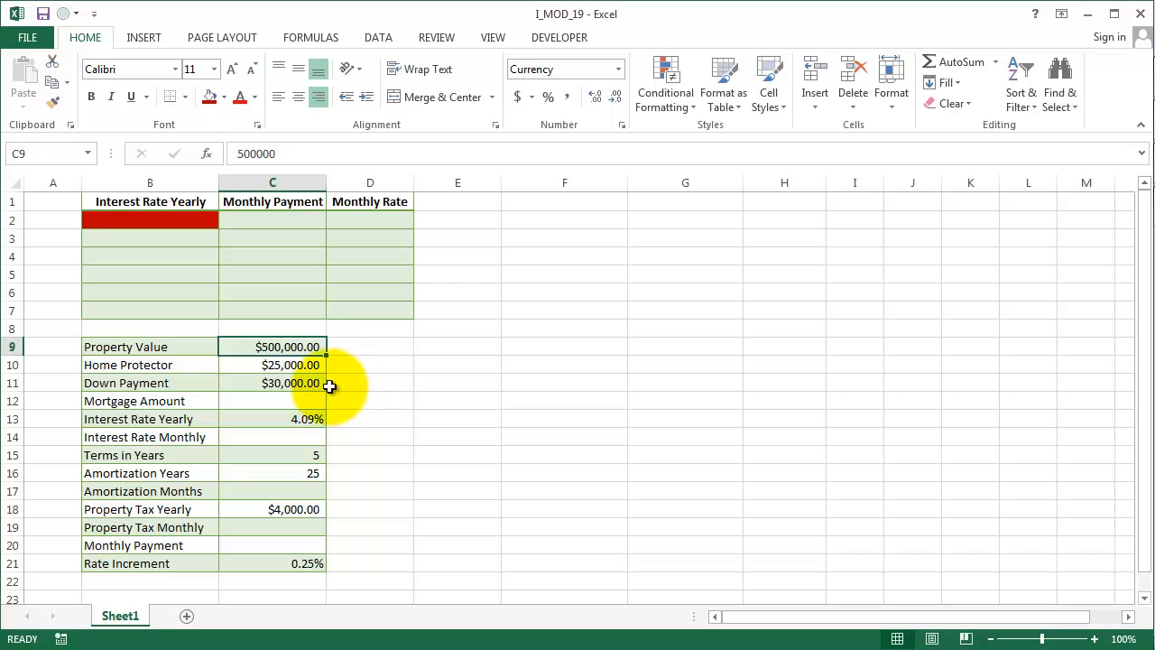
pyautogui.click(306, 369)
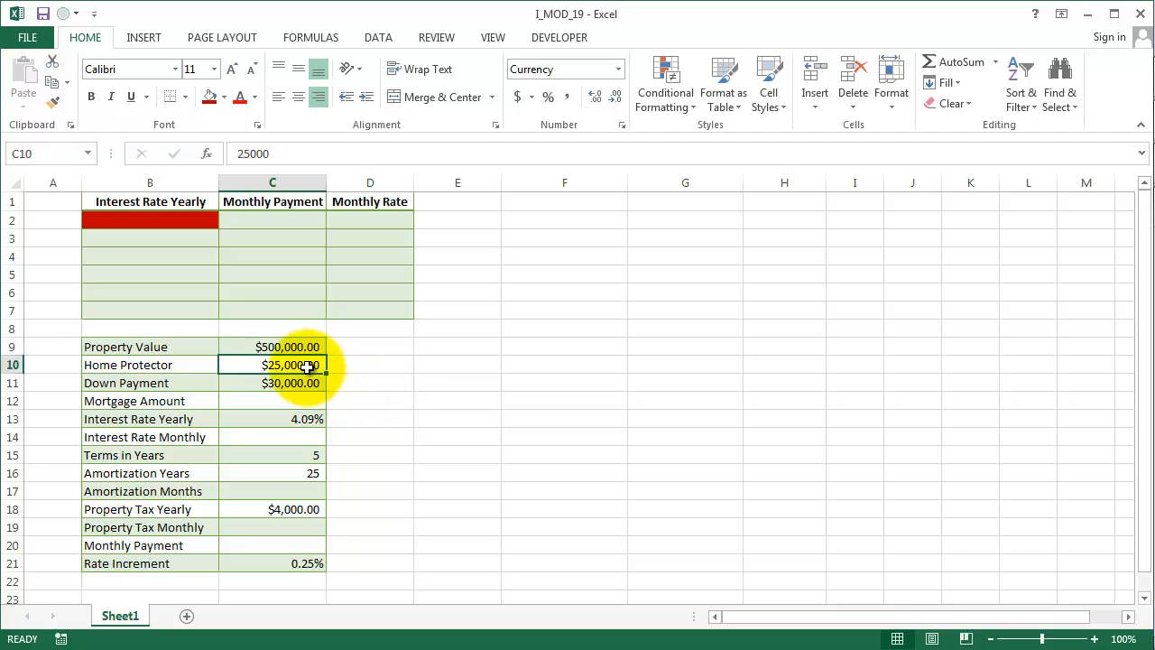
pyautogui.moveTo(306, 366); pyautogui.dragTo(311, 344)
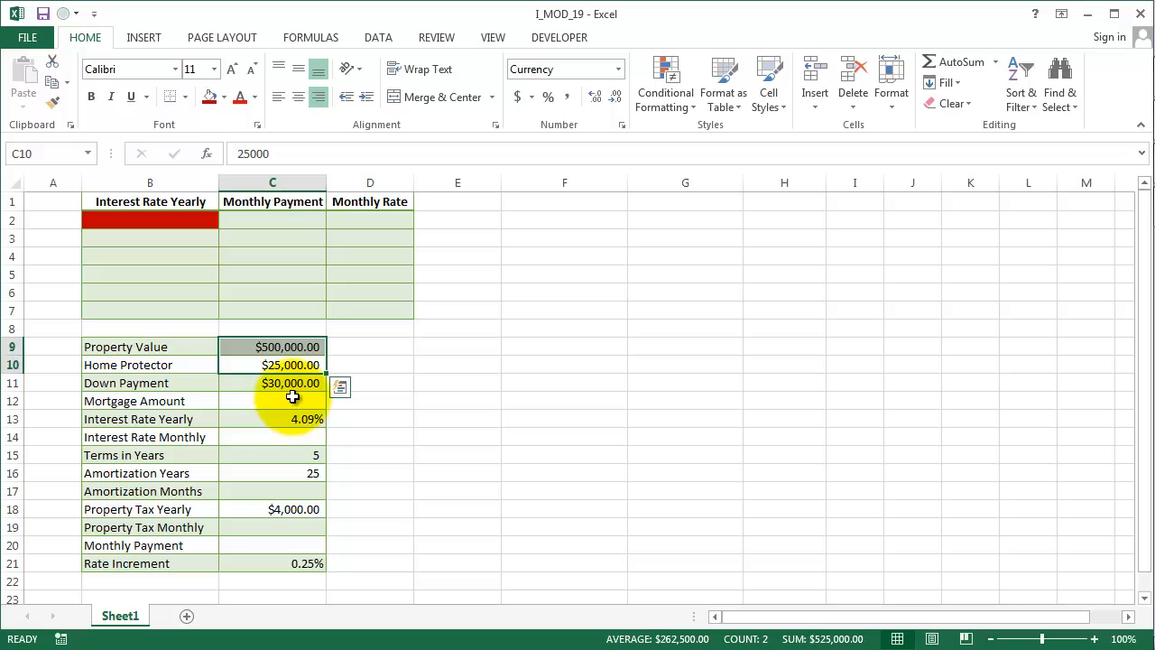
pyautogui.click(291, 386)
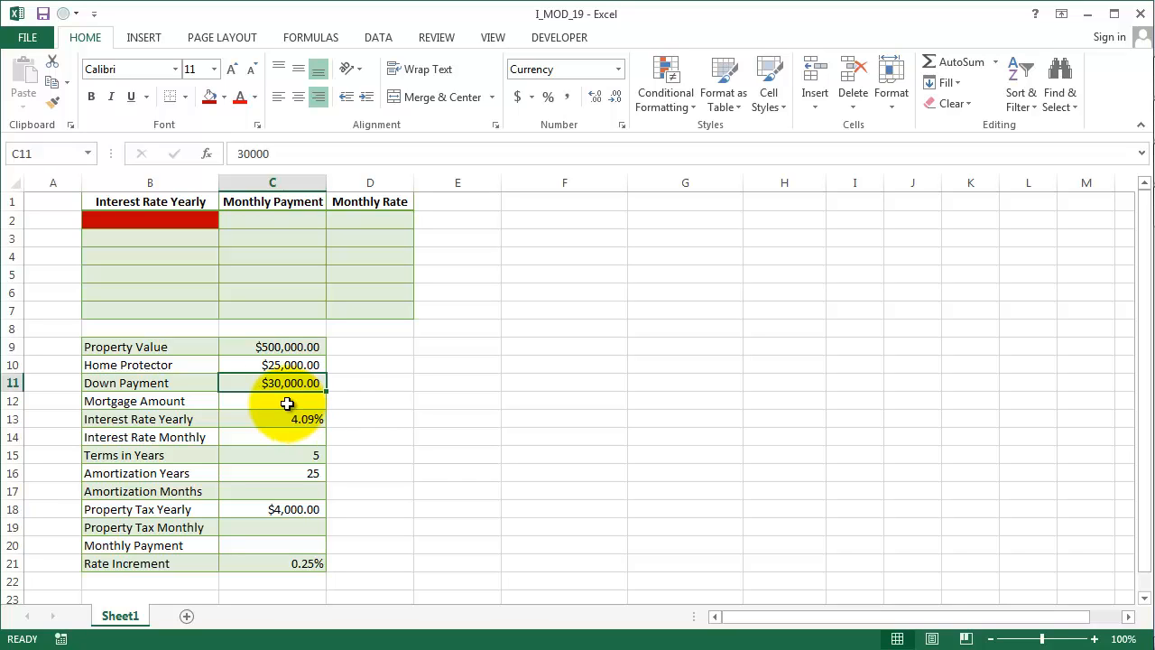
# - Calculate the mortgage amount in C12 as the sum of property value and home protector minus the down payment: =SUM(C9:C10)-C11
pyautogui.click(287, 403)
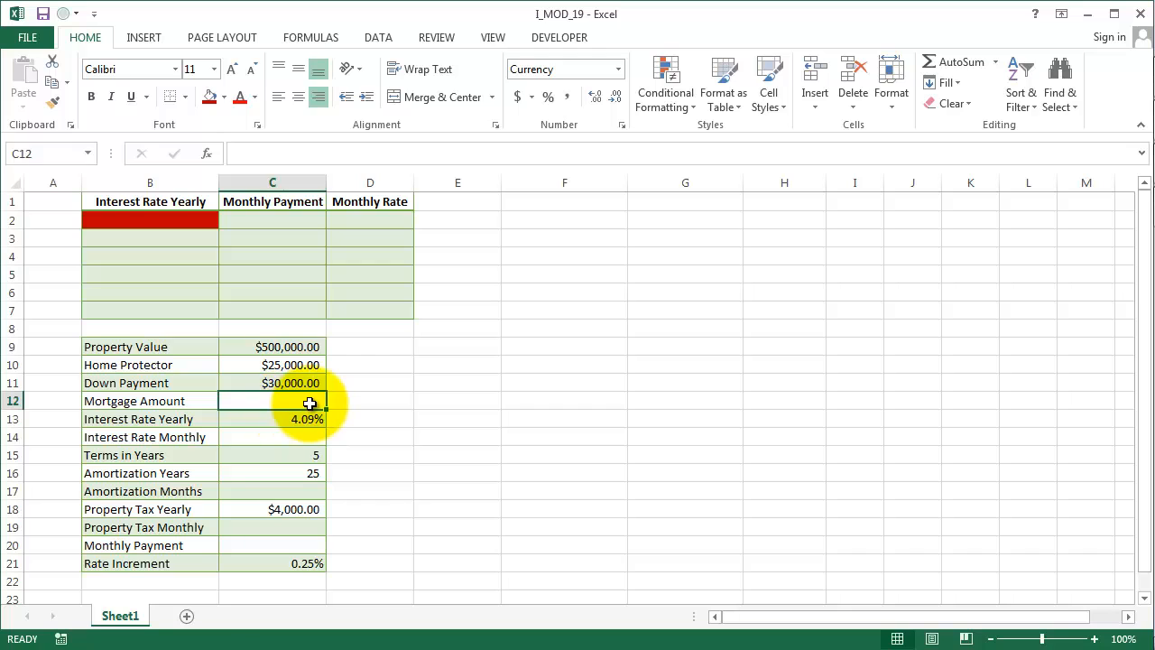
pyautogui.write('=SU')
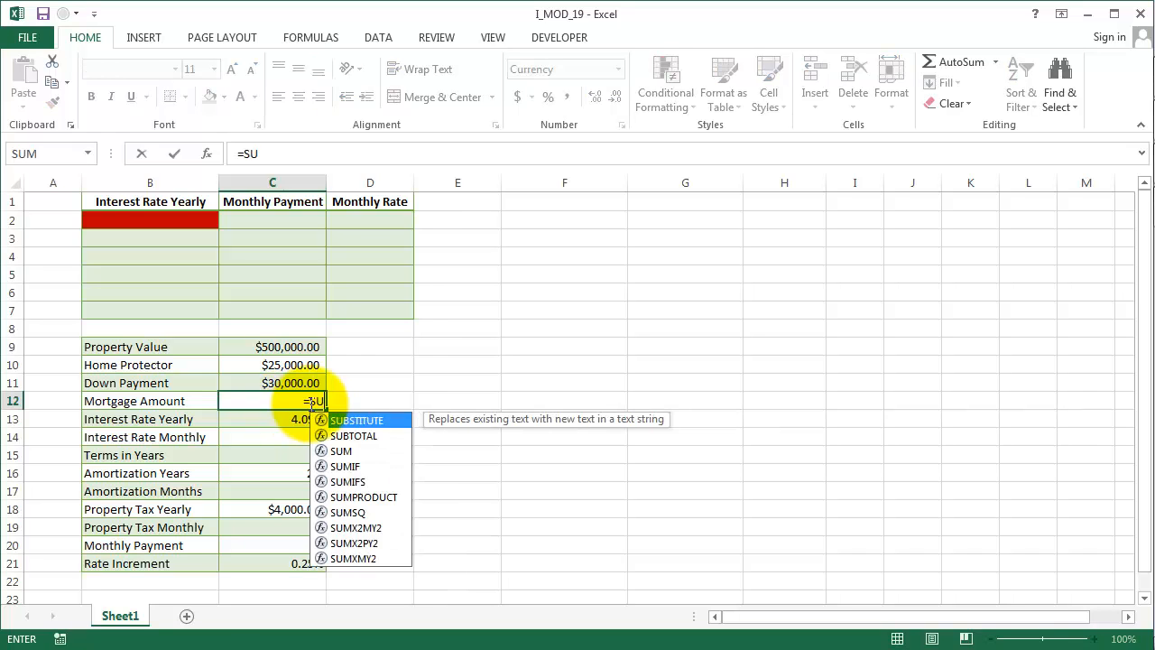
pyautogui.write('M(')
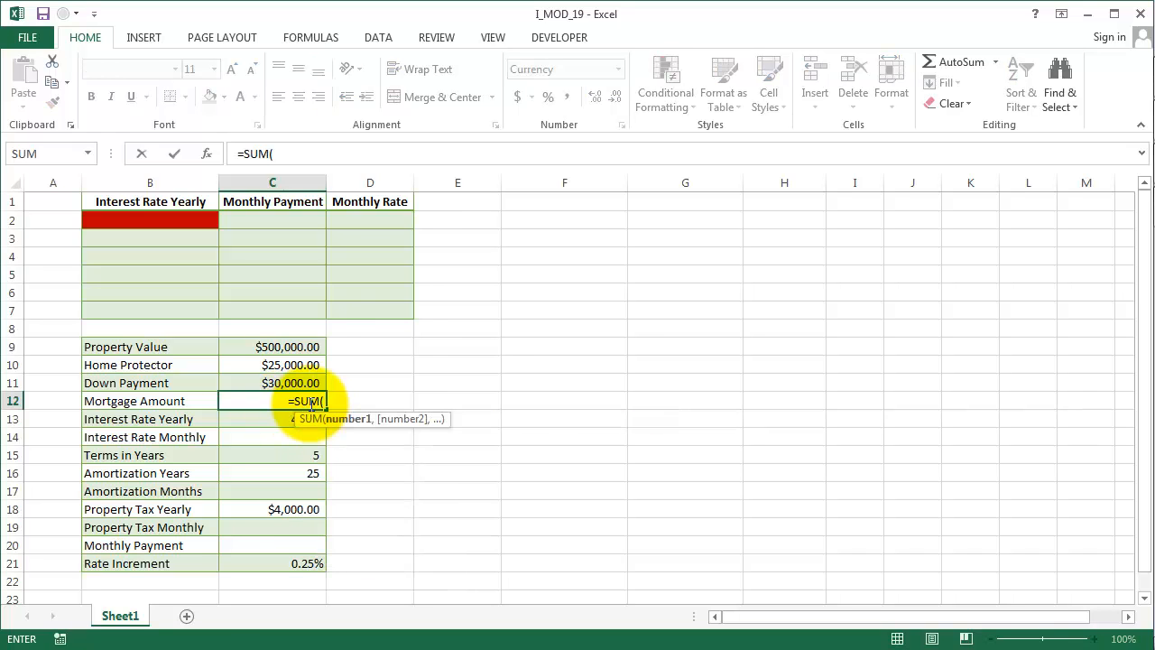
pyautogui.moveTo(312, 346); pyautogui.dragTo(332, 375)
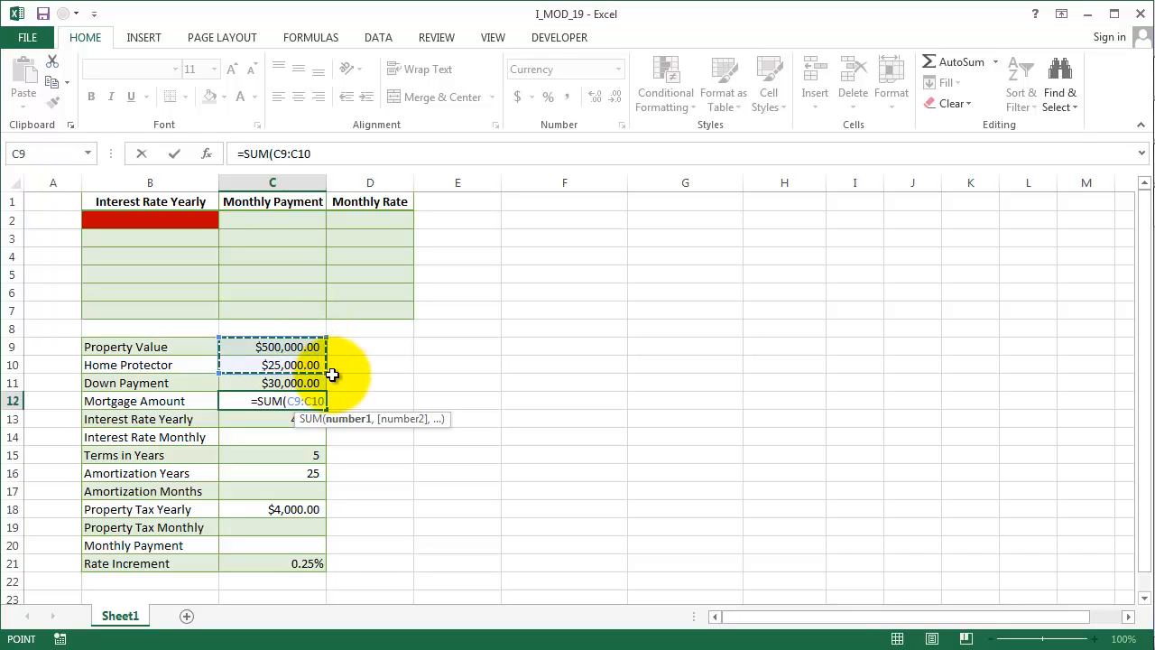
pyautogui.write(')-')
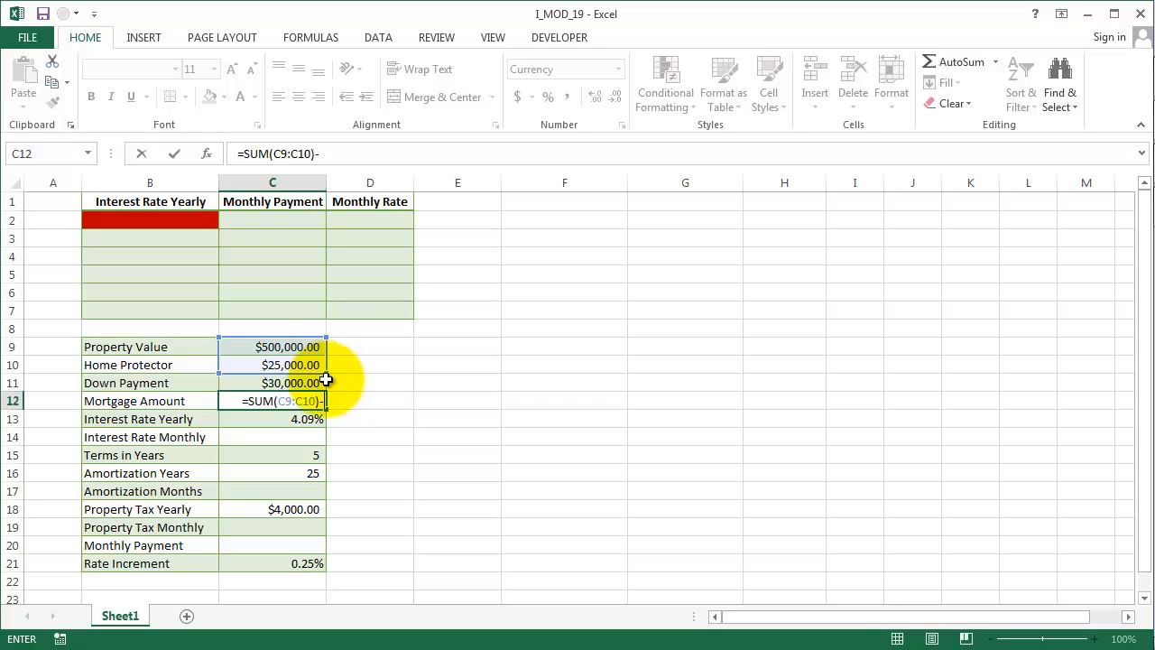
pyautogui.click(315, 385)
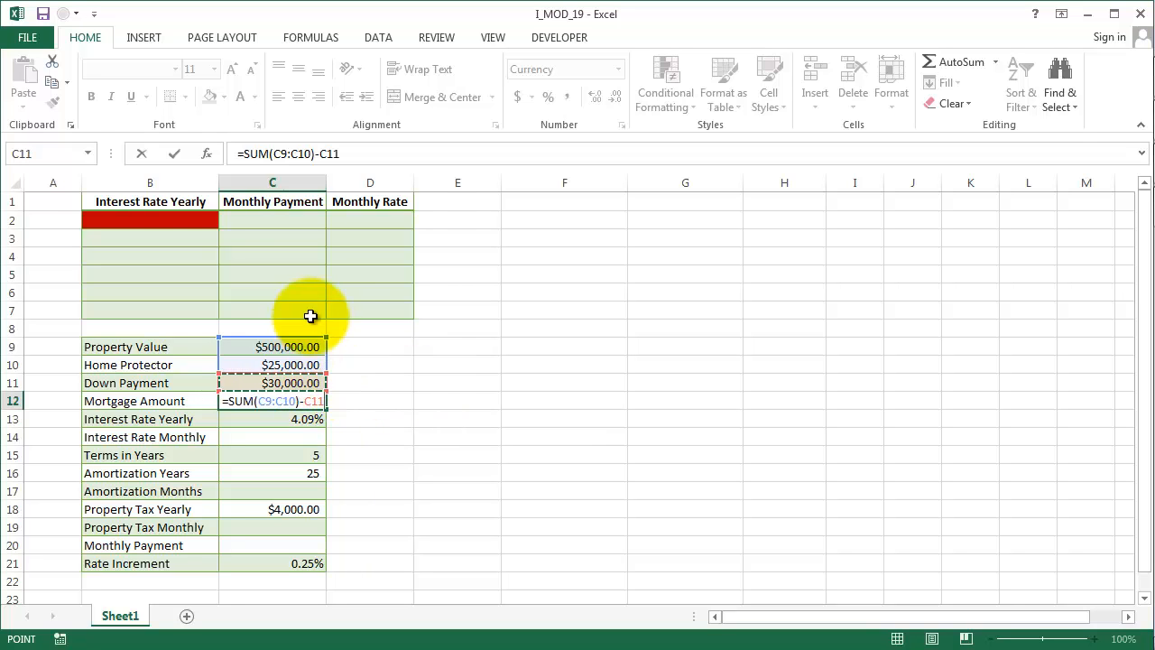
pyautogui.press('Return')
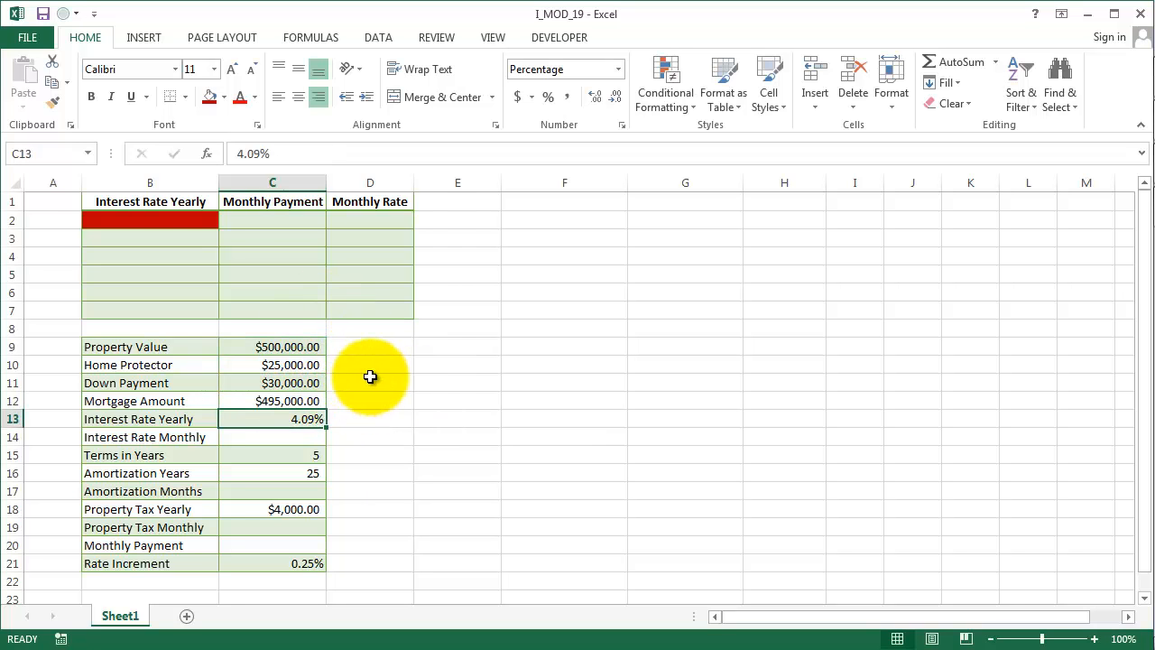
# - Calculate the monthly interest rate in C14 by dividing the yearly rate by 12: =C13/12
pyautogui.press('Return')
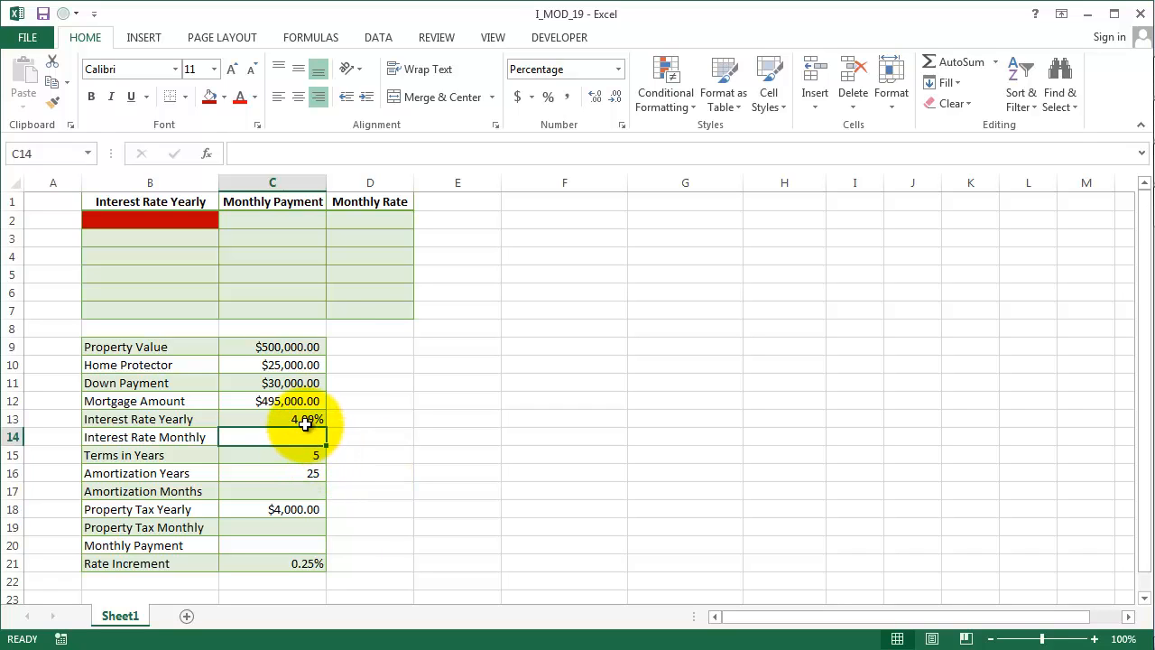
pyautogui.write('=')
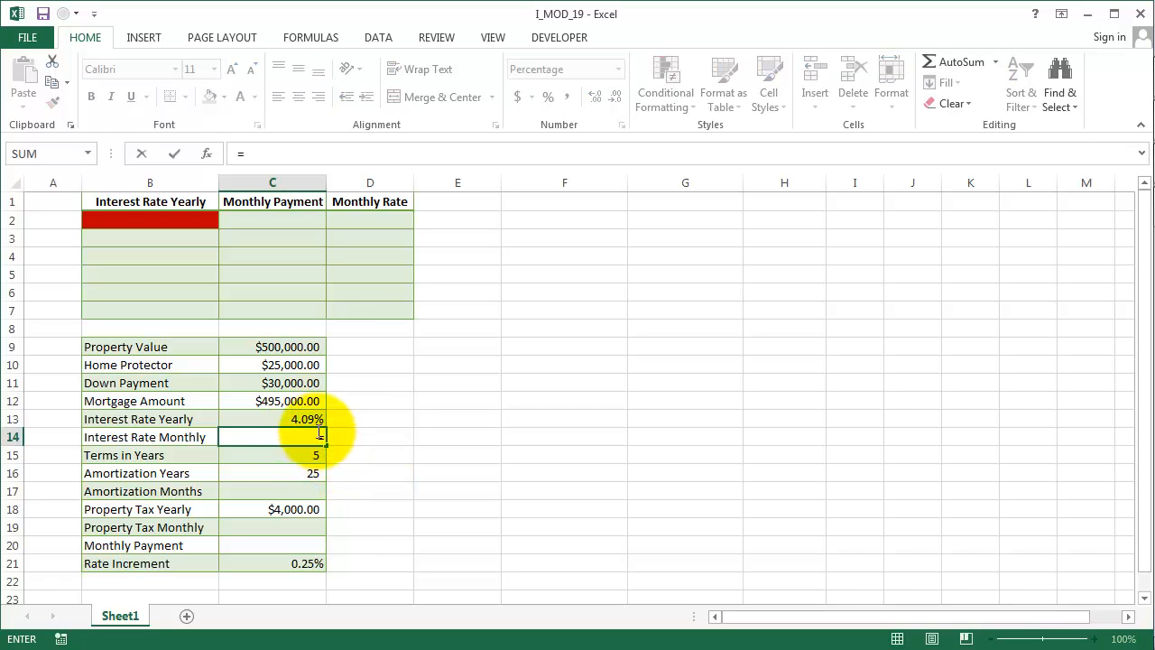
pyautogui.click(309, 420)
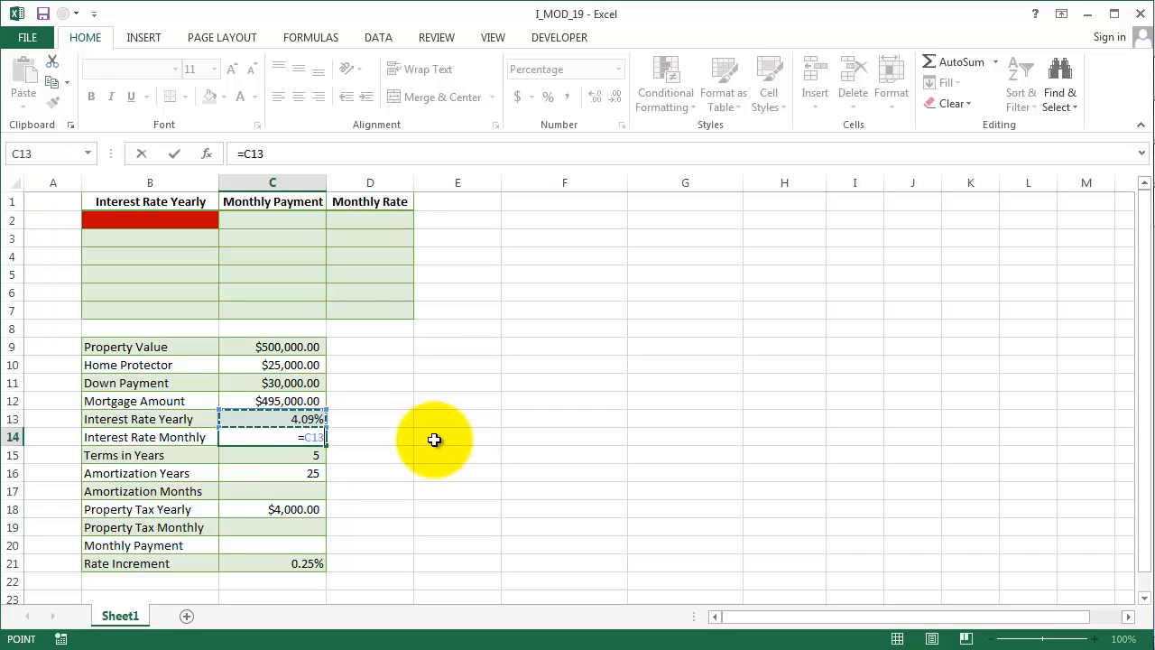
pyautogui.write('/12')
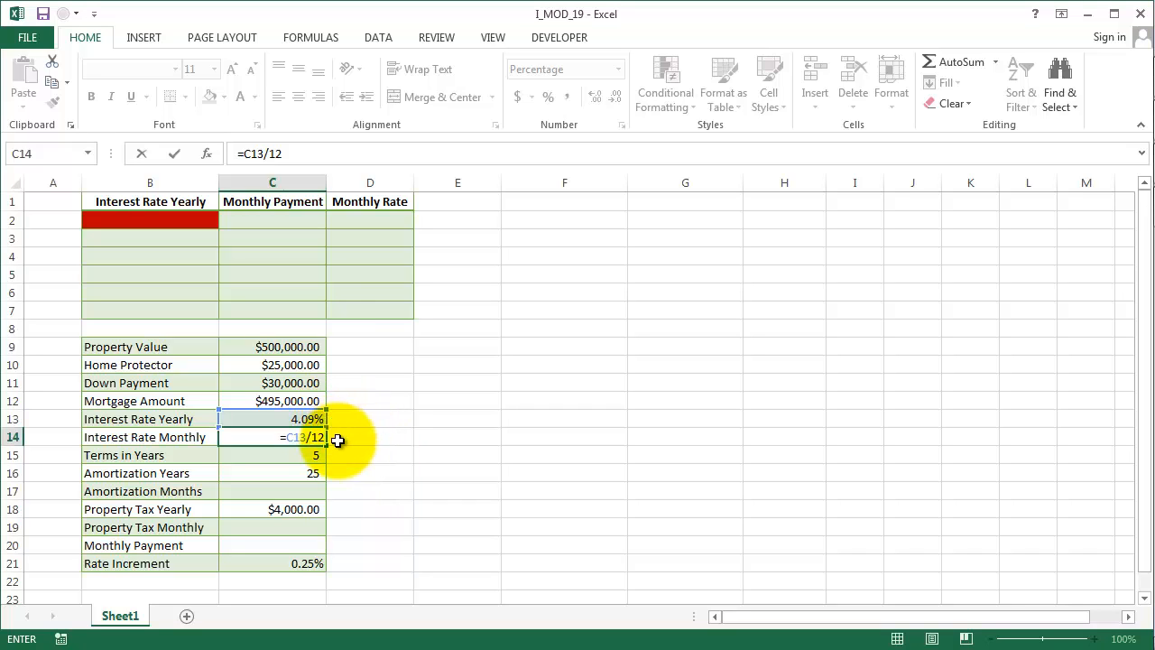
pyautogui.press('Return')
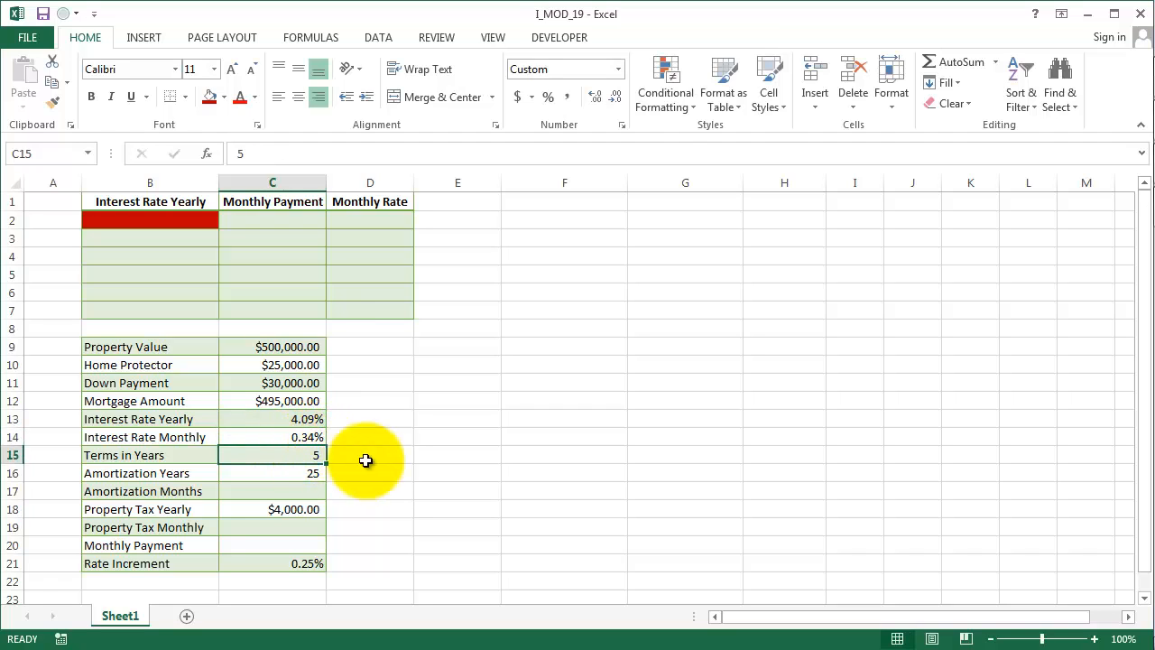
# - Calculate the amortization months in C17 by multiplying the amortization years by 12: =C16*12
pyautogui.press('Down')
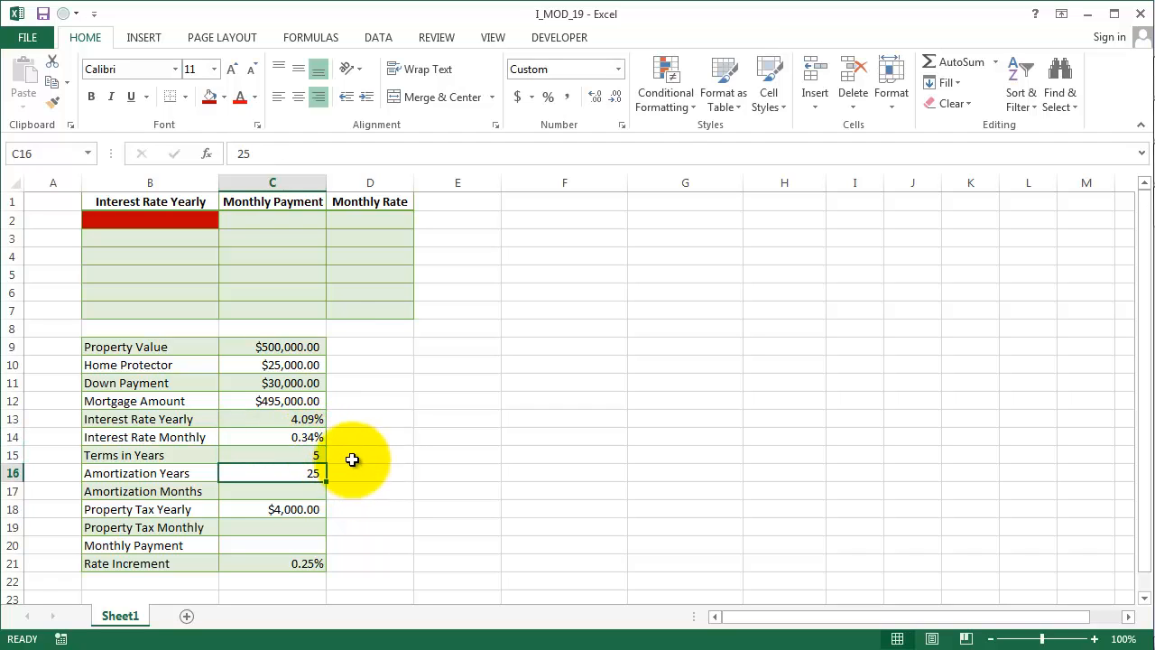
pyautogui.click(319, 457)
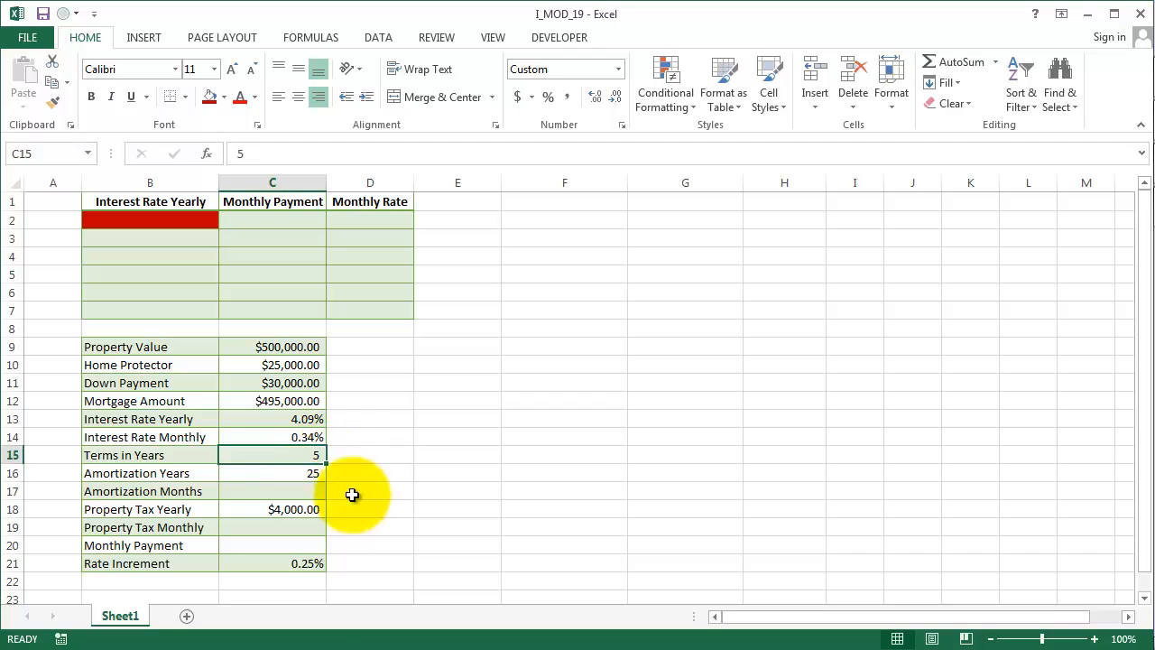
pyautogui.click(307, 473)
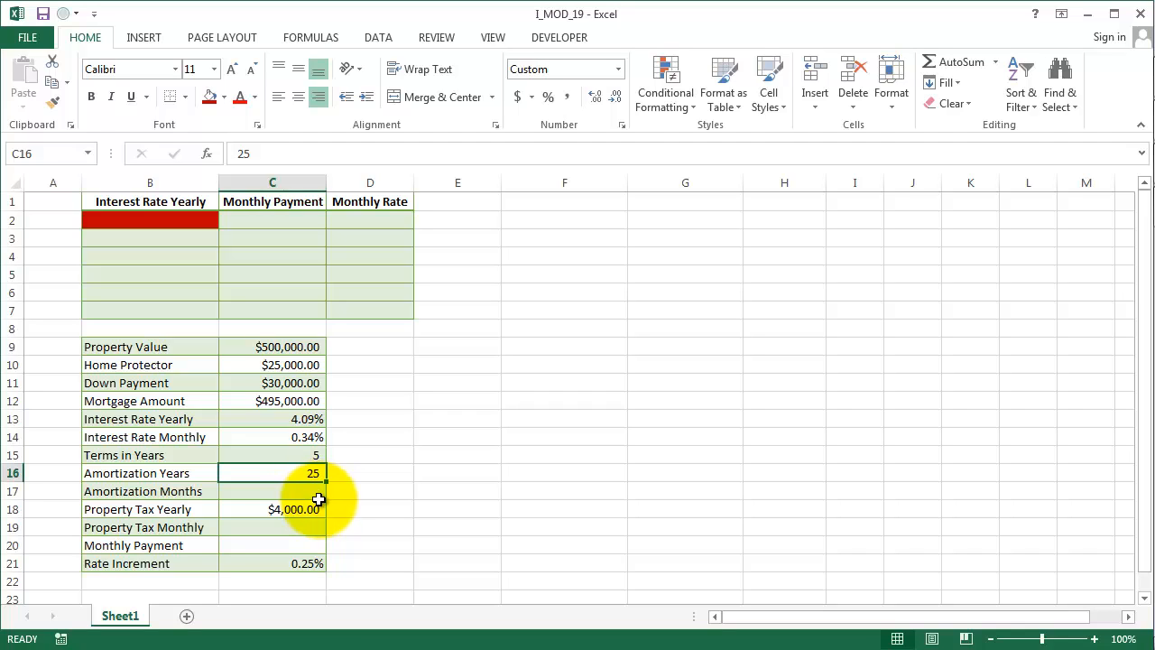
pyautogui.click(317, 494)
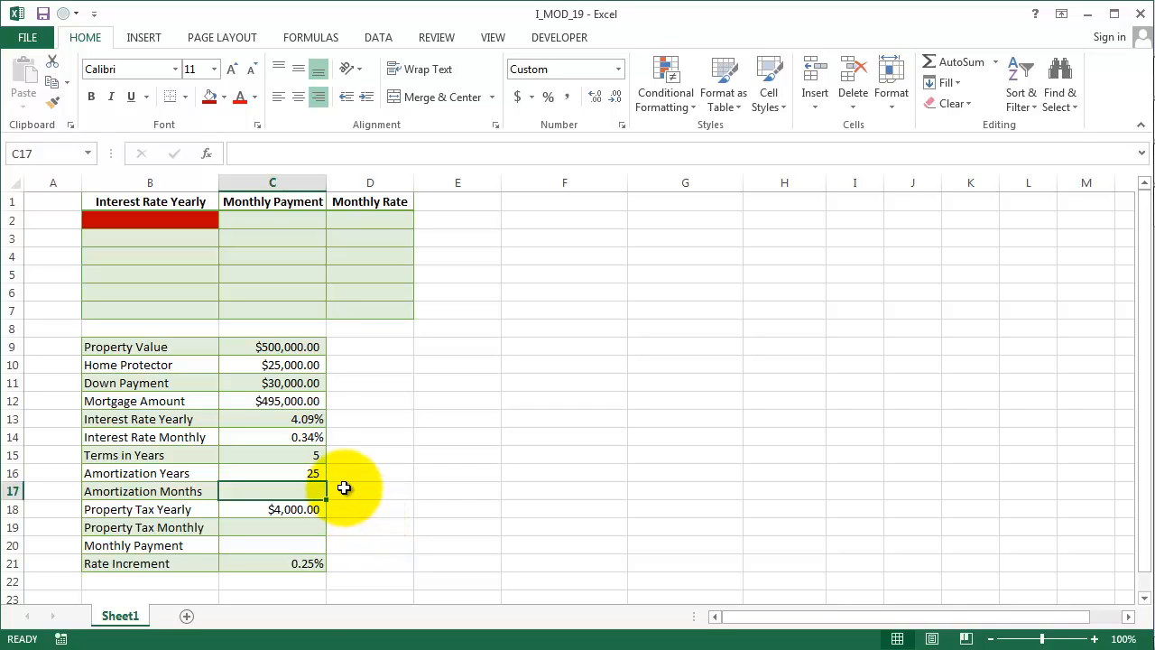
pyautogui.write('=')
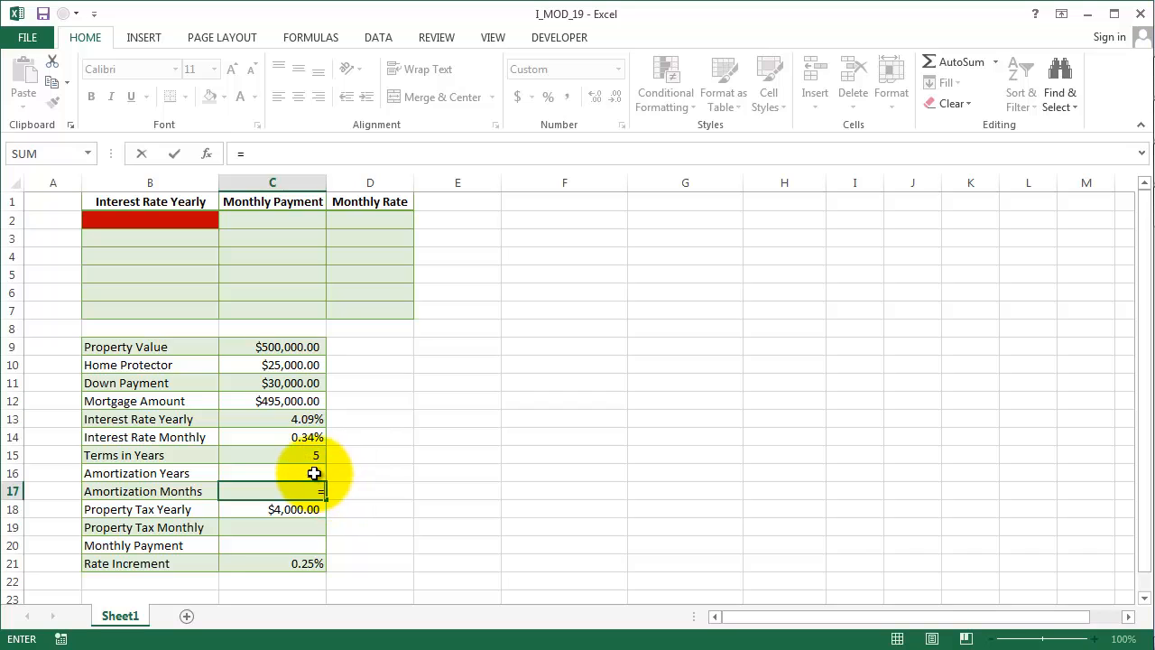
pyautogui.click(314, 473)
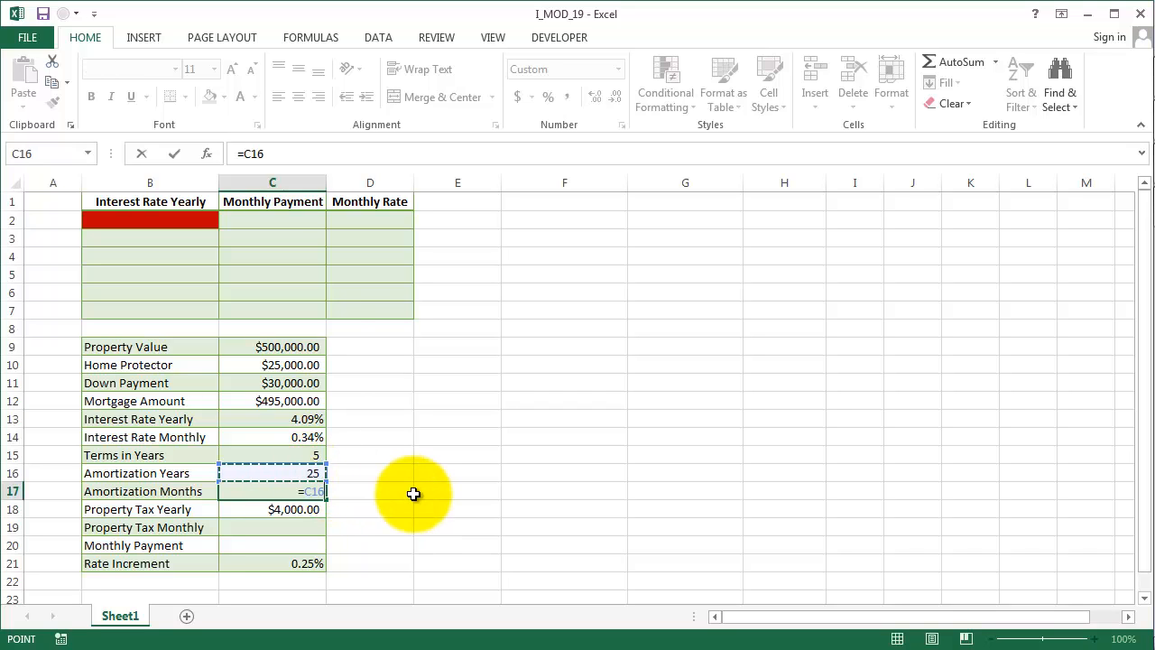
pyautogui.write('*')
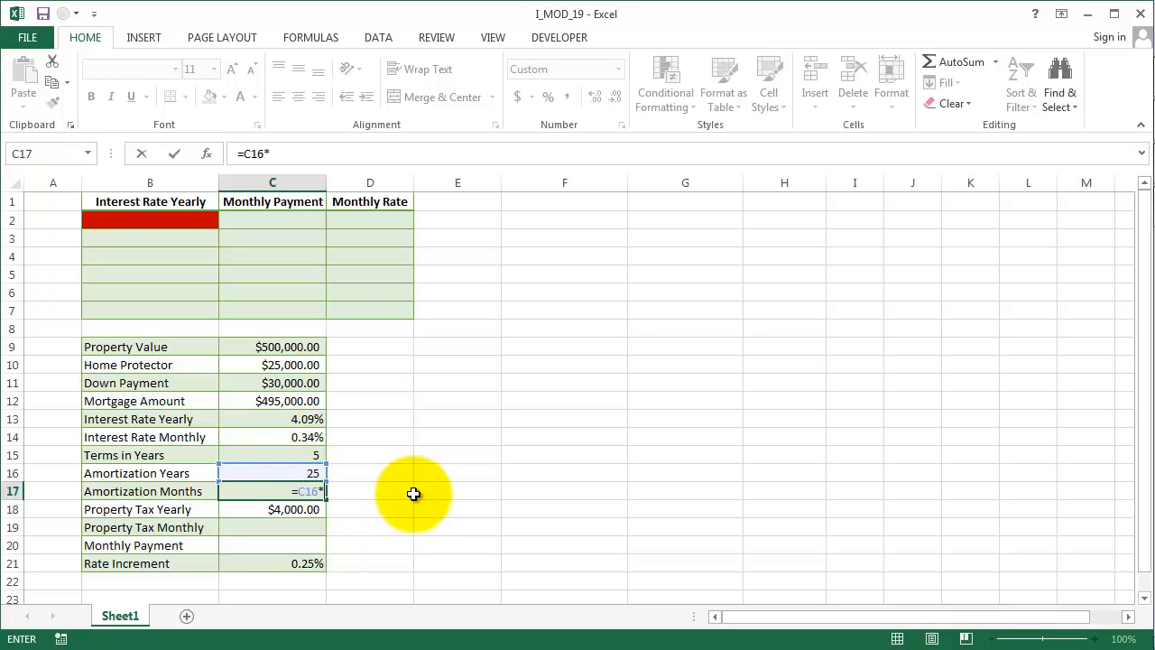
pyautogui.write('12')
pyautogui.press('Return')
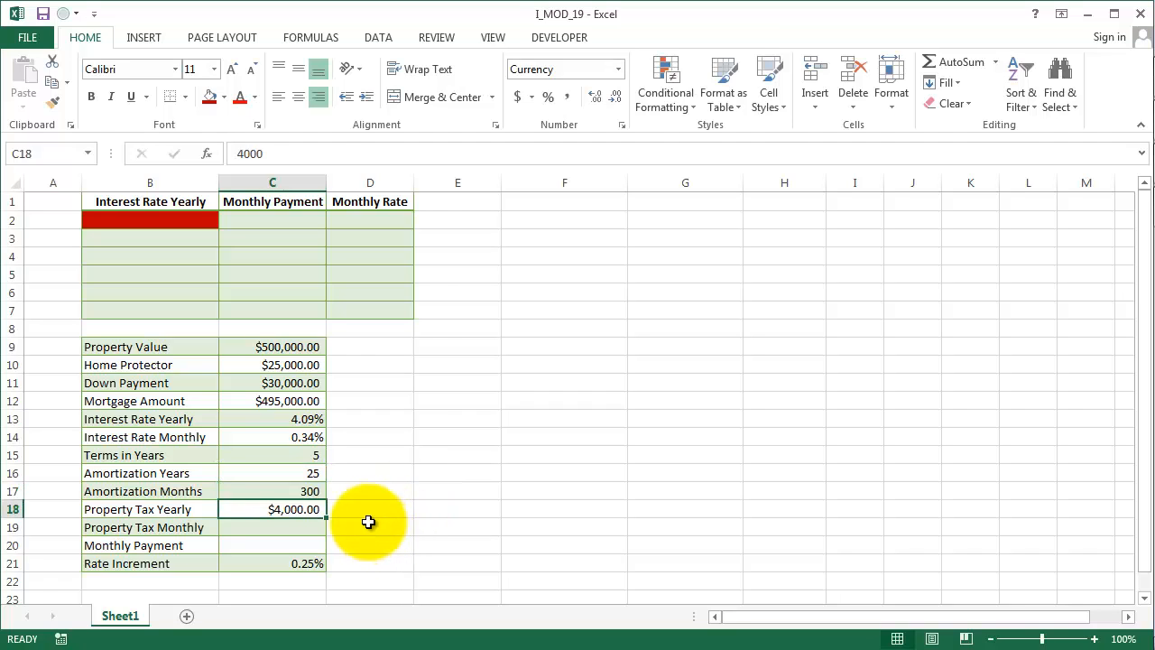
# - Calculate the monthly property tax in C19 by dividing the yearly property tax by 12: =C18/12
pyautogui.click(284, 529)
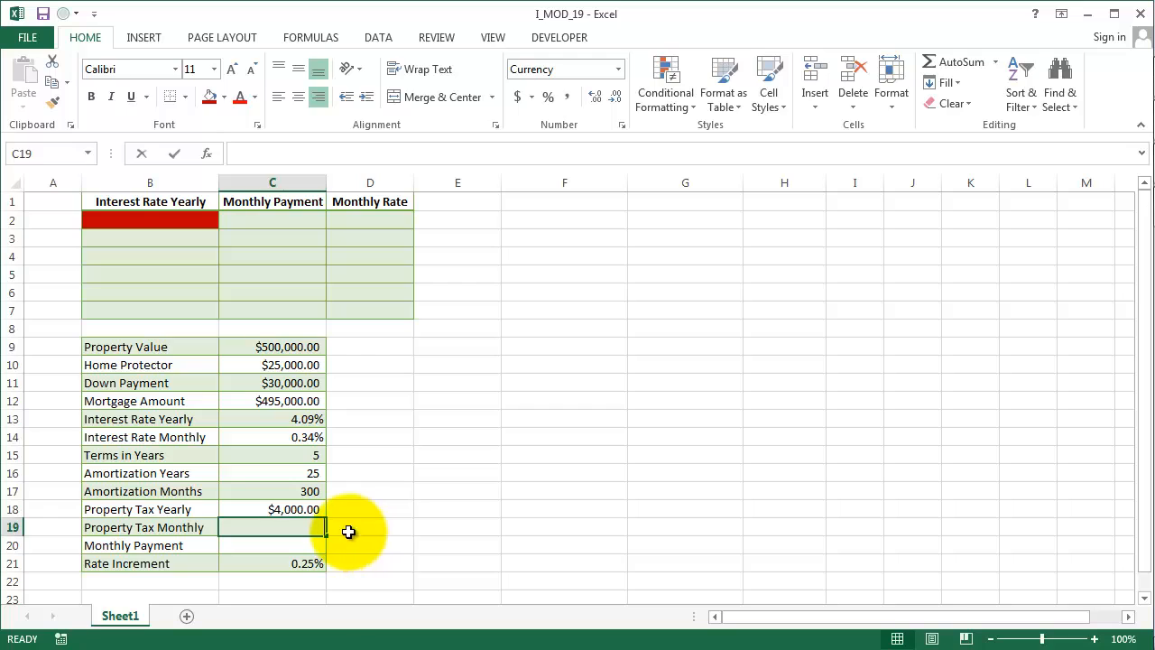
pyautogui.write('=')
pyautogui.click(293, 508)
pyautogui.write('/')
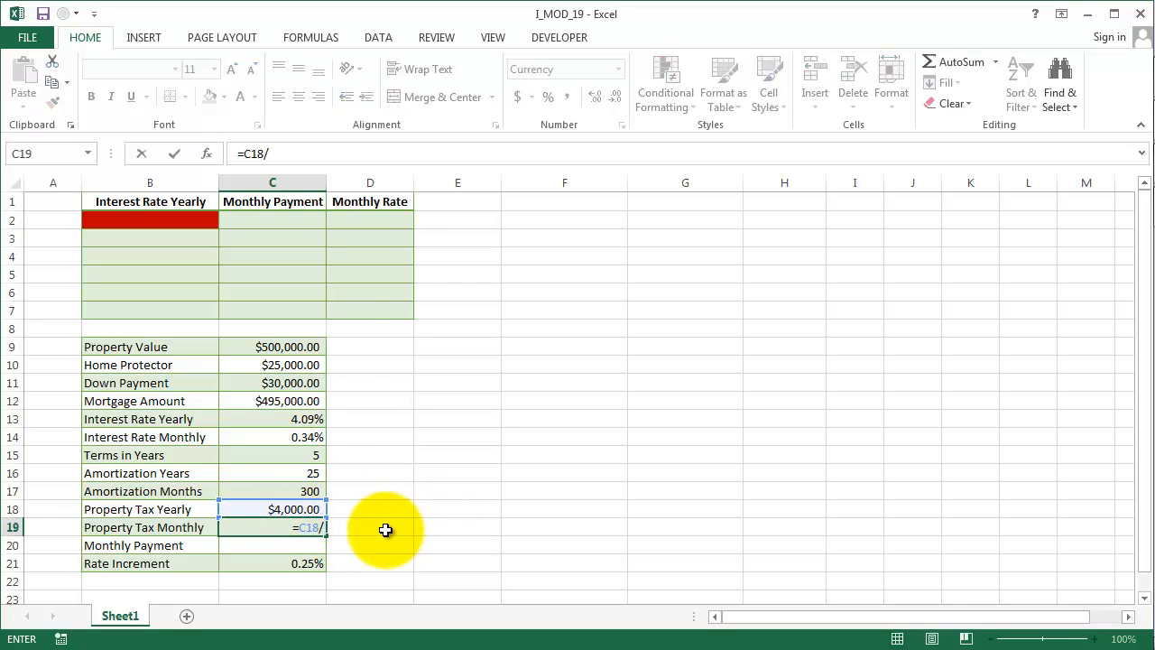
pyautogui.write('12')
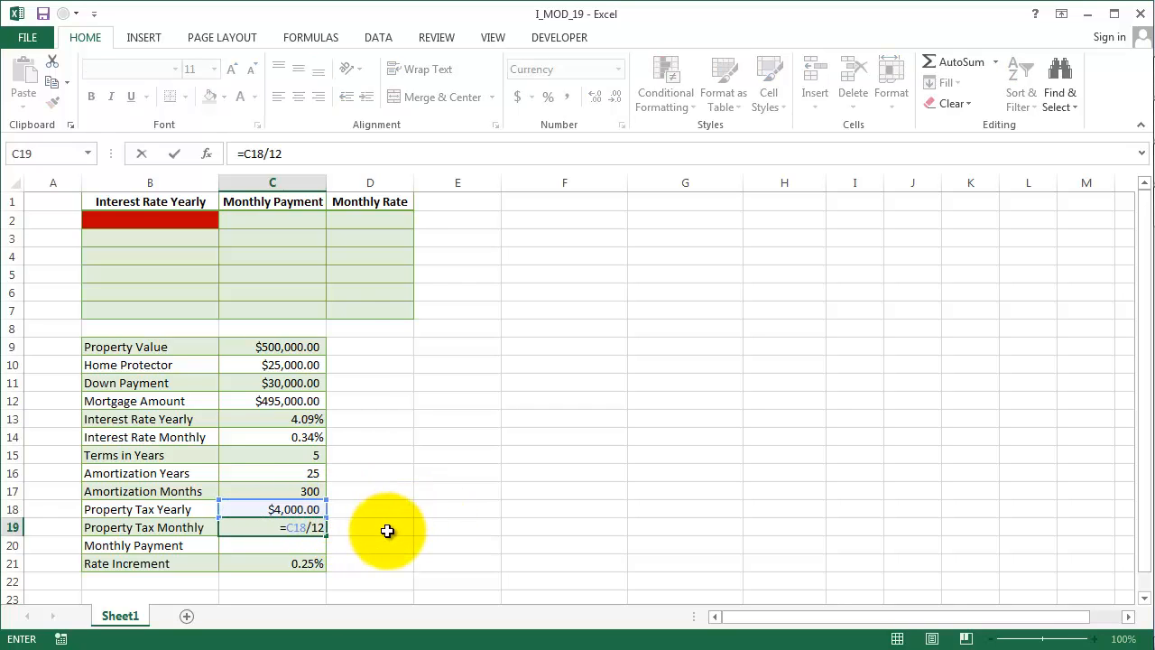
pyautogui.press('Return')
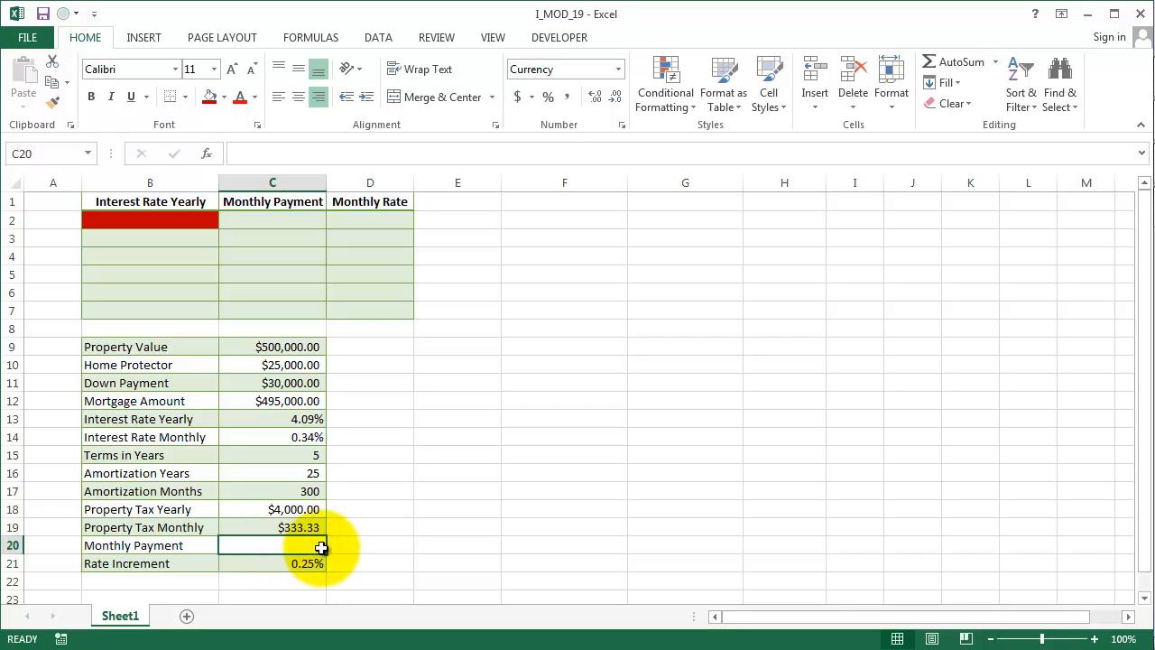
# - Calculate the monthly payment in C20 with the PMT function using the monthly rate, amortization months and mortgage amount: =PMT(C14,C17,C12)
pyautogui.write('=')
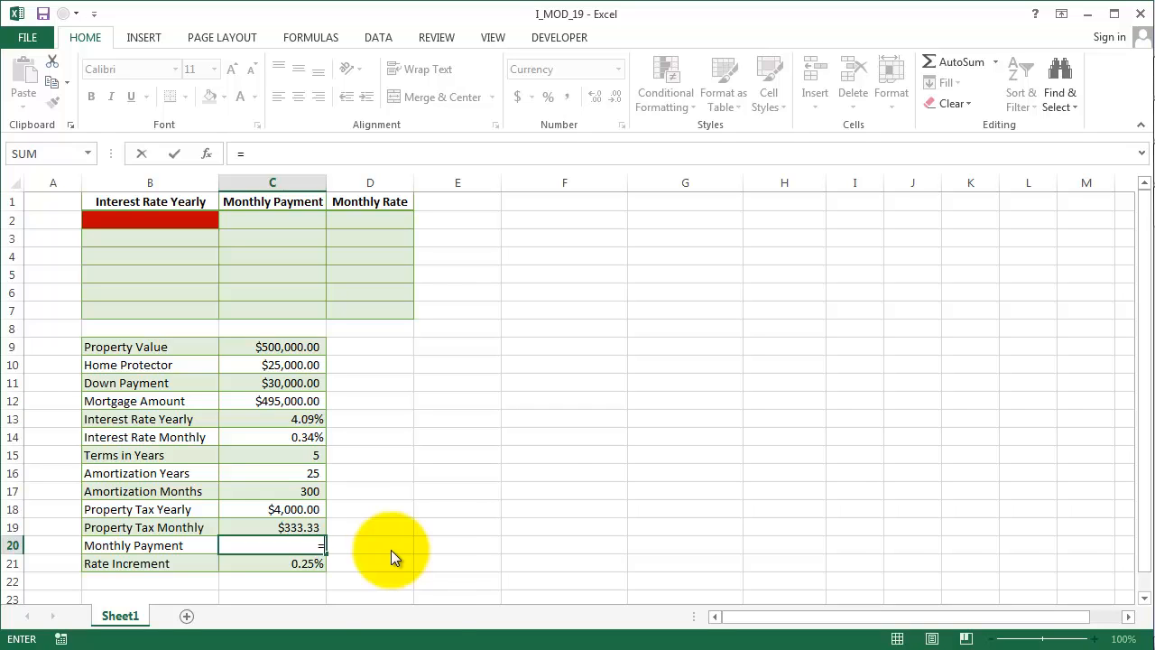
pyautogui.write('PMT(')
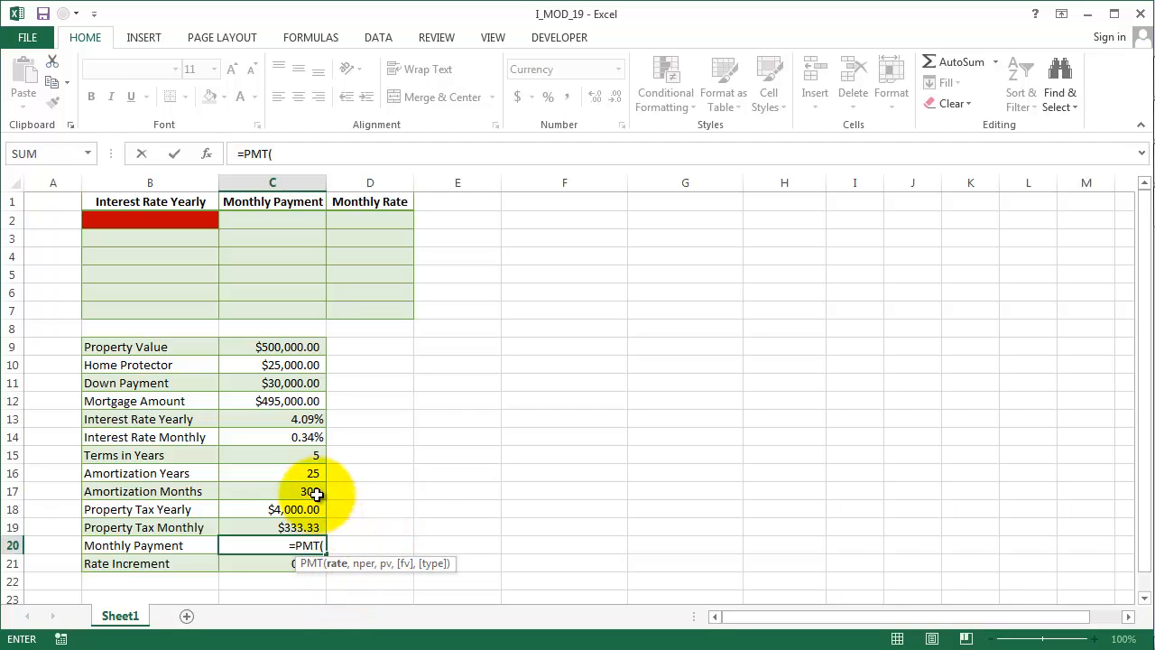
pyautogui.click(296, 436)
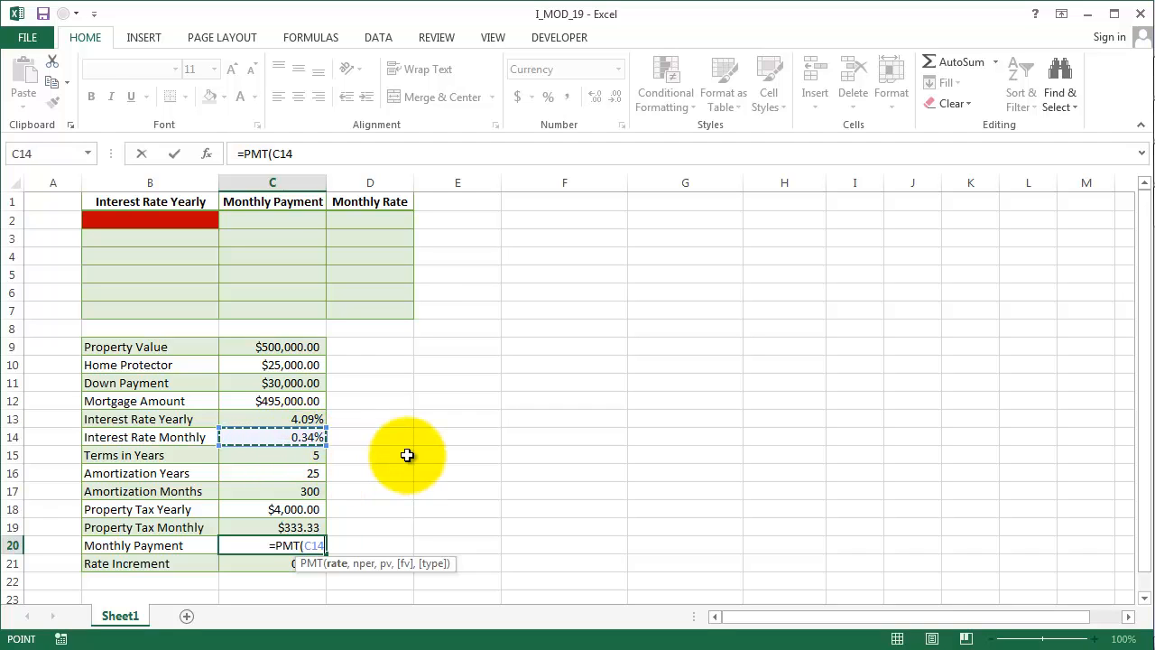
pyautogui.write(',')
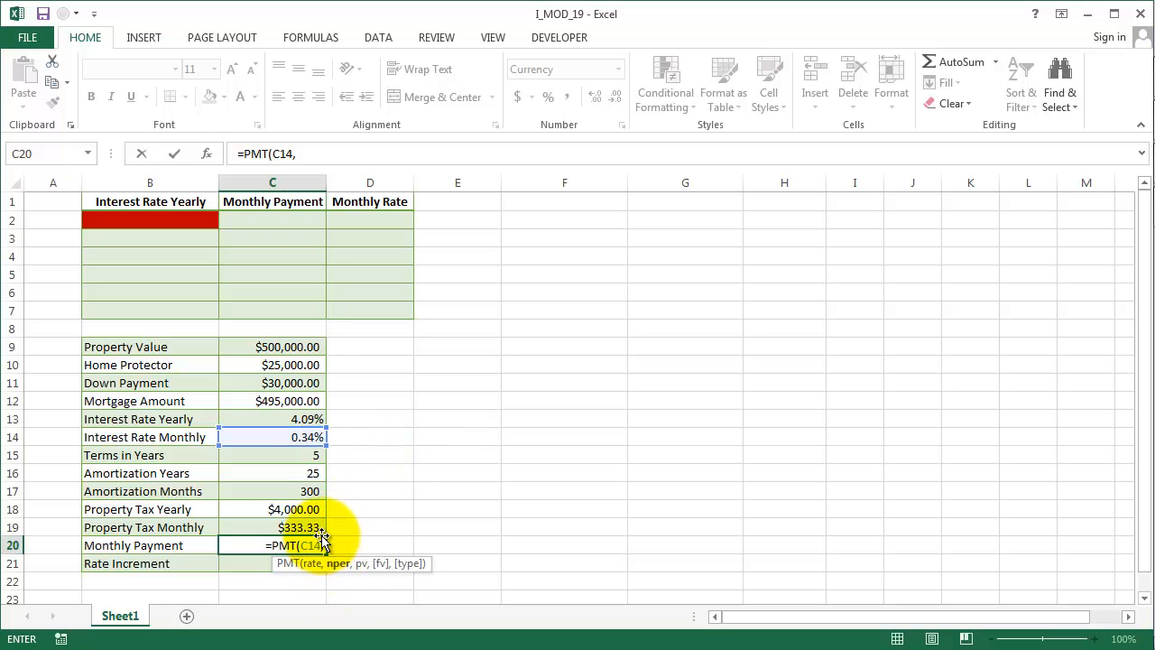
pyautogui.click(315, 494)
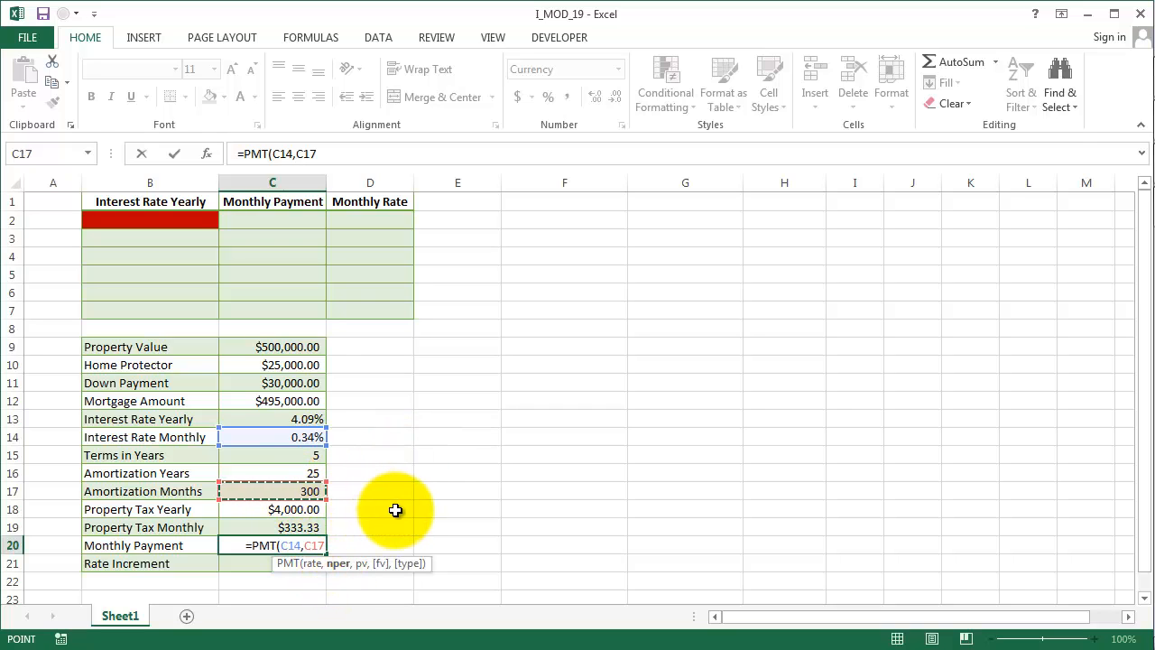
pyautogui.write(',')
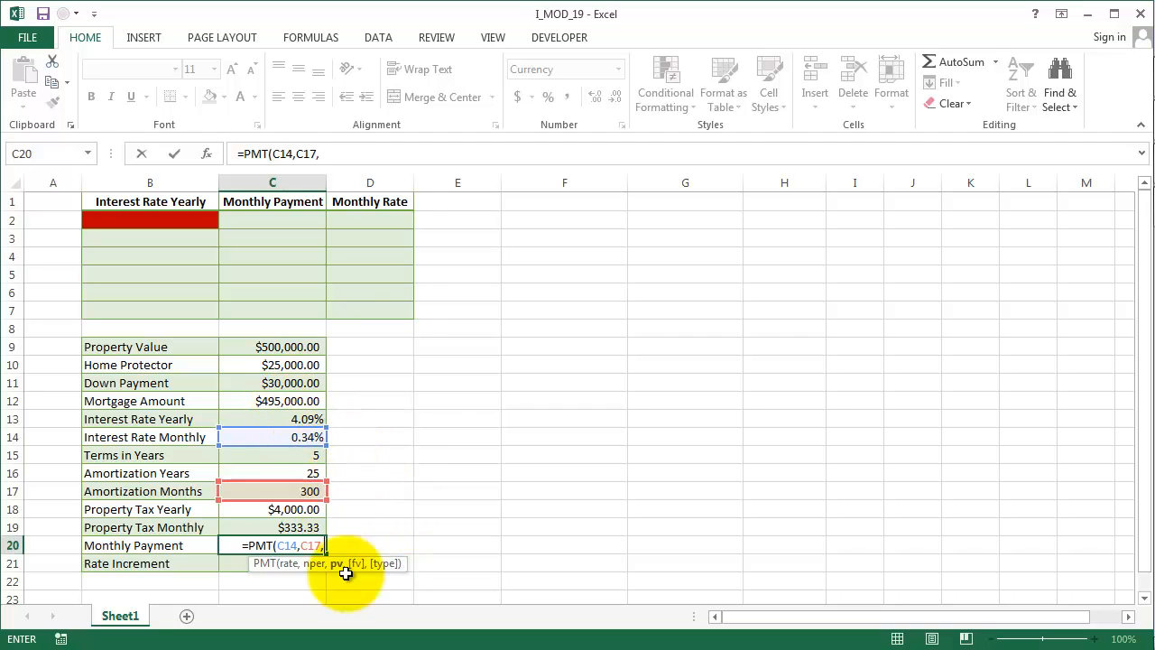
pyautogui.click(299, 401)
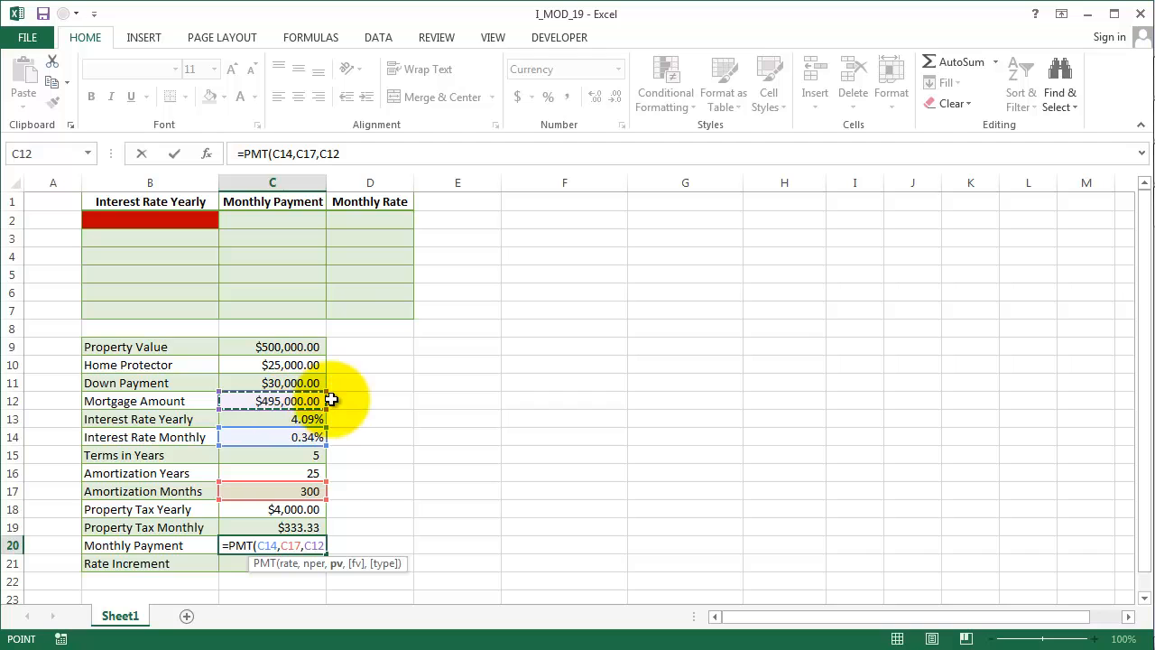
pyautogui.write(')')
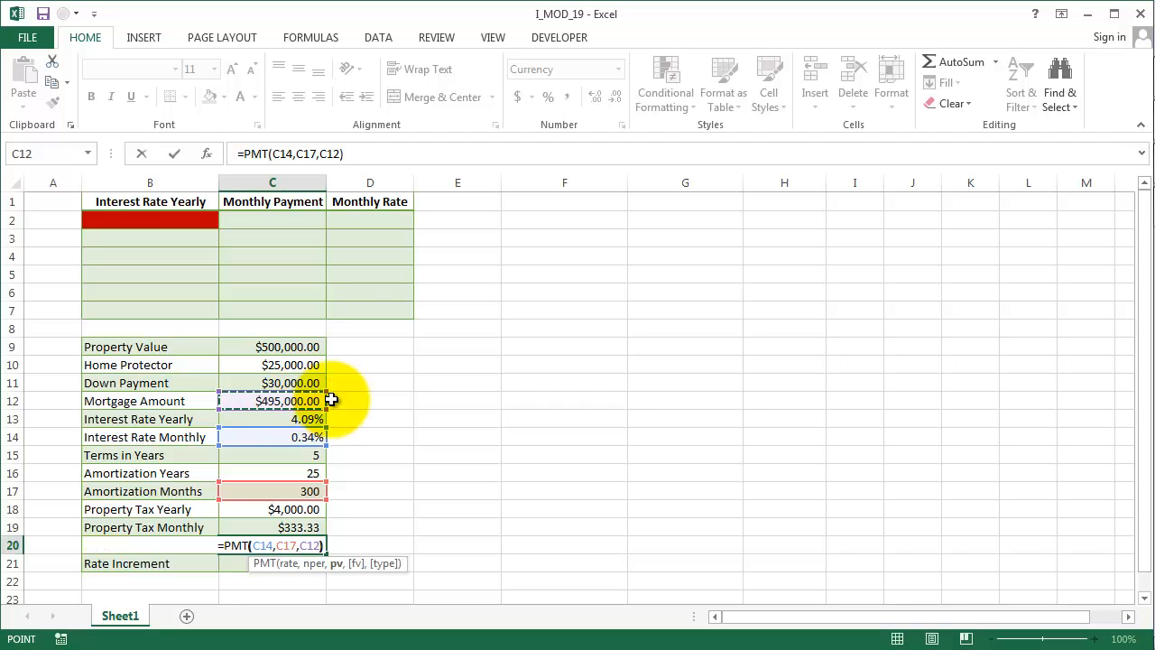
pyautogui.press('Return')
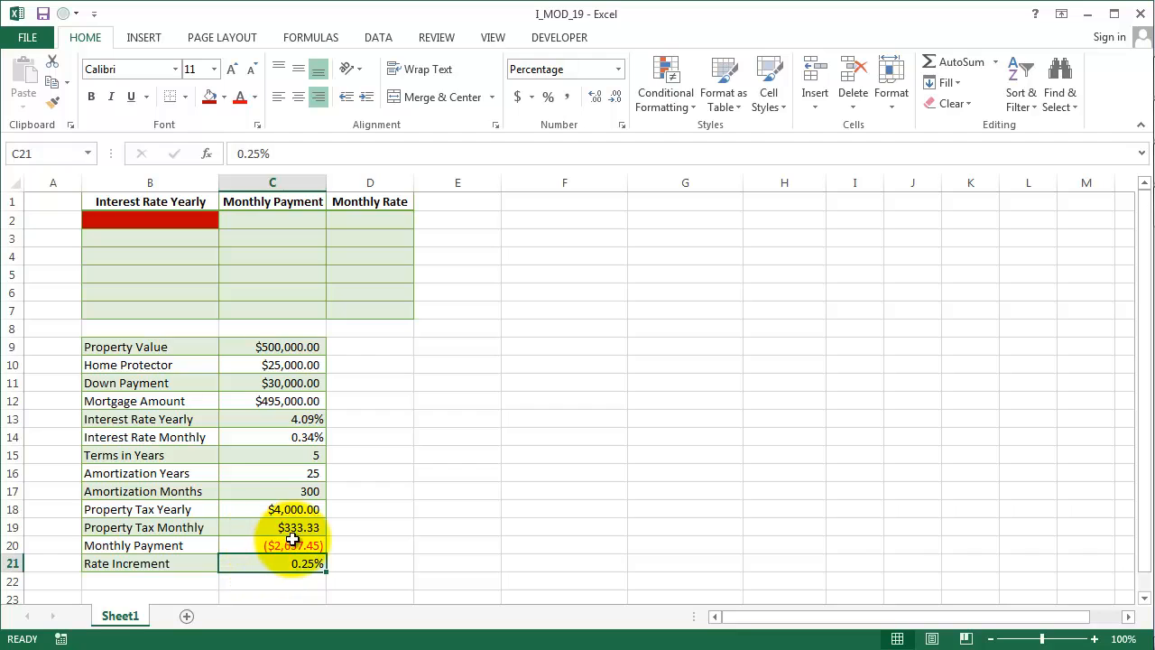
# - Edit the C20 formula to negate the PMT result so the monthly payment is positive
pyautogui.click(231, 545)
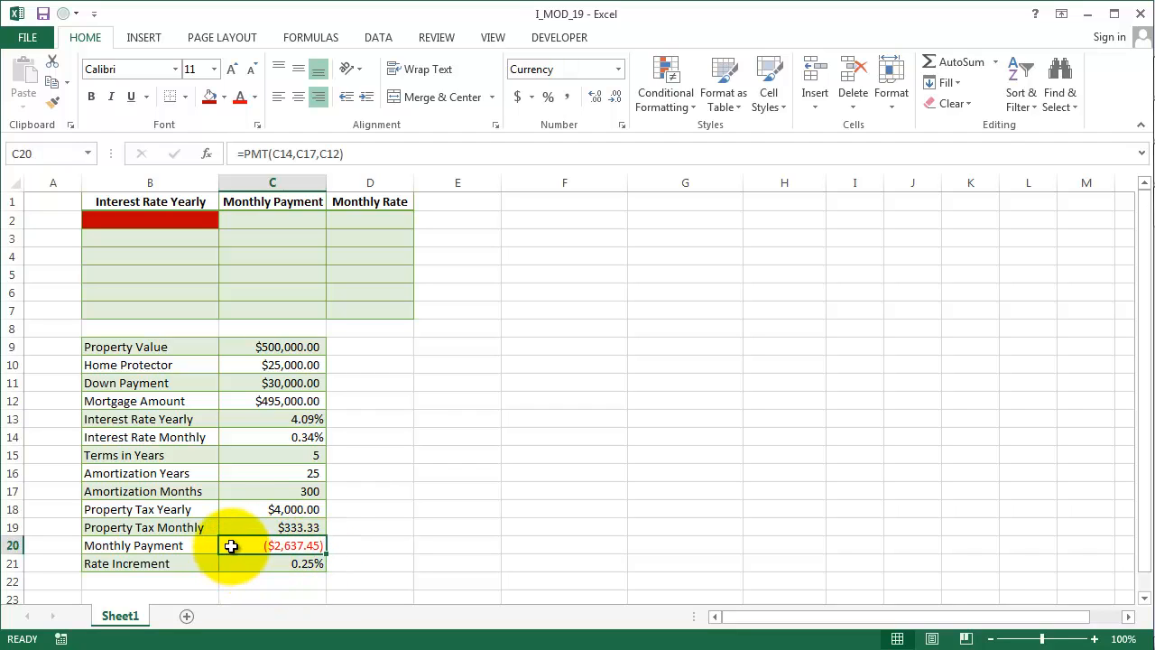
pyautogui.click(245, 155)
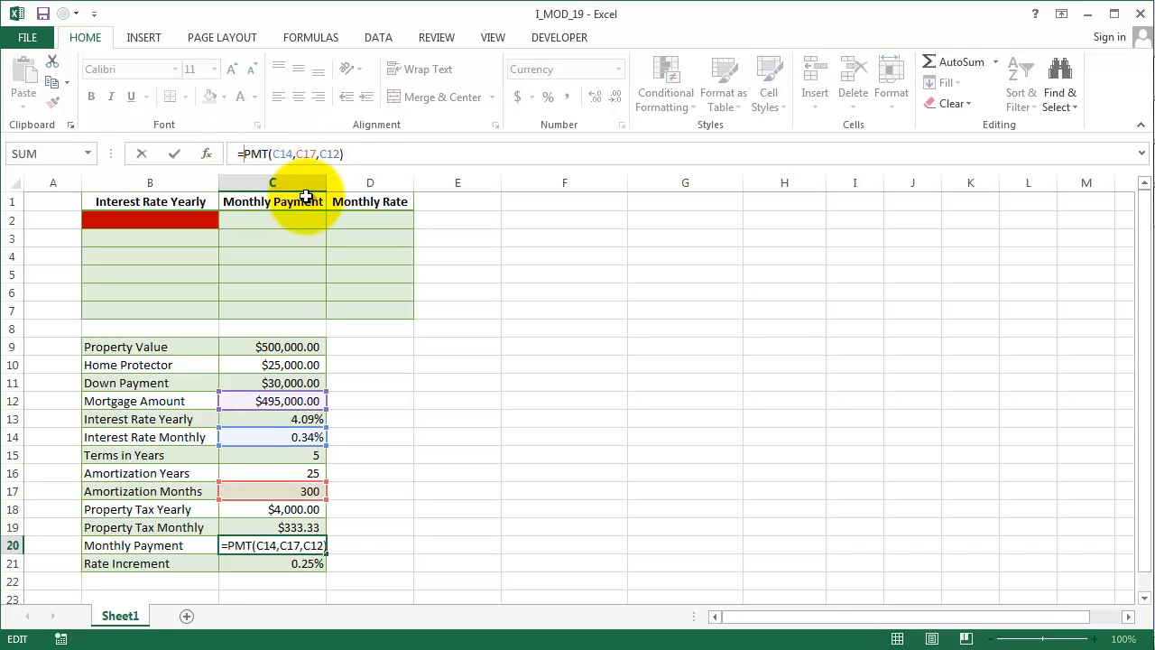
pyautogui.press('Return')
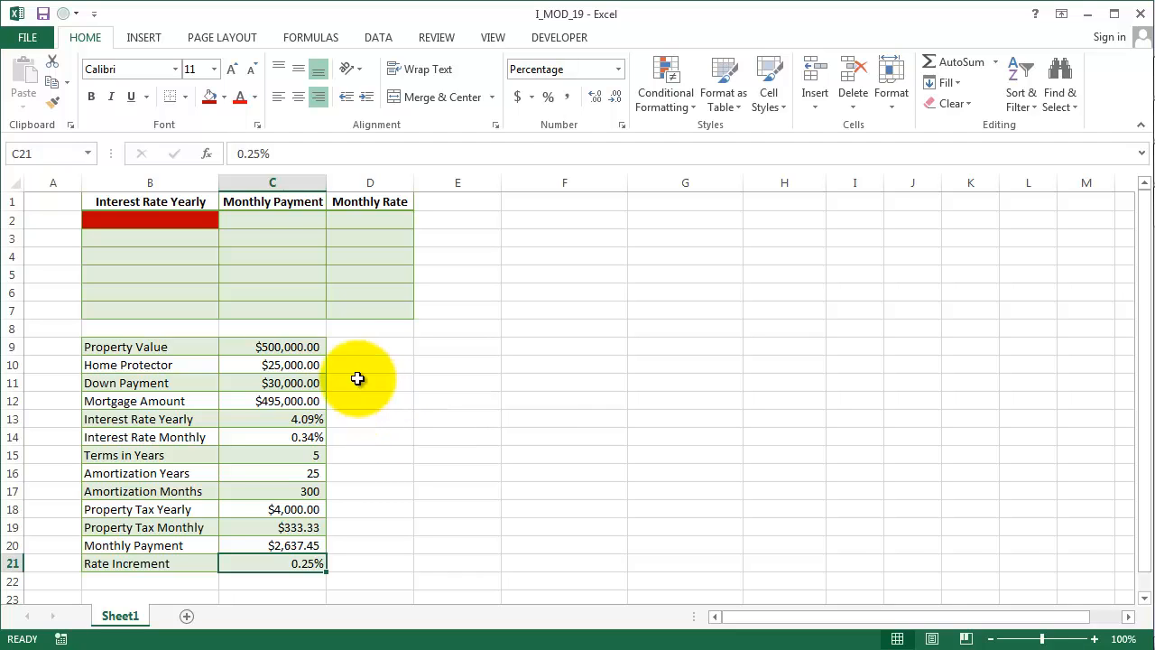
# - Check the header cells B1, C1 and D1 of the rate table
pyautogui.click(200, 200)
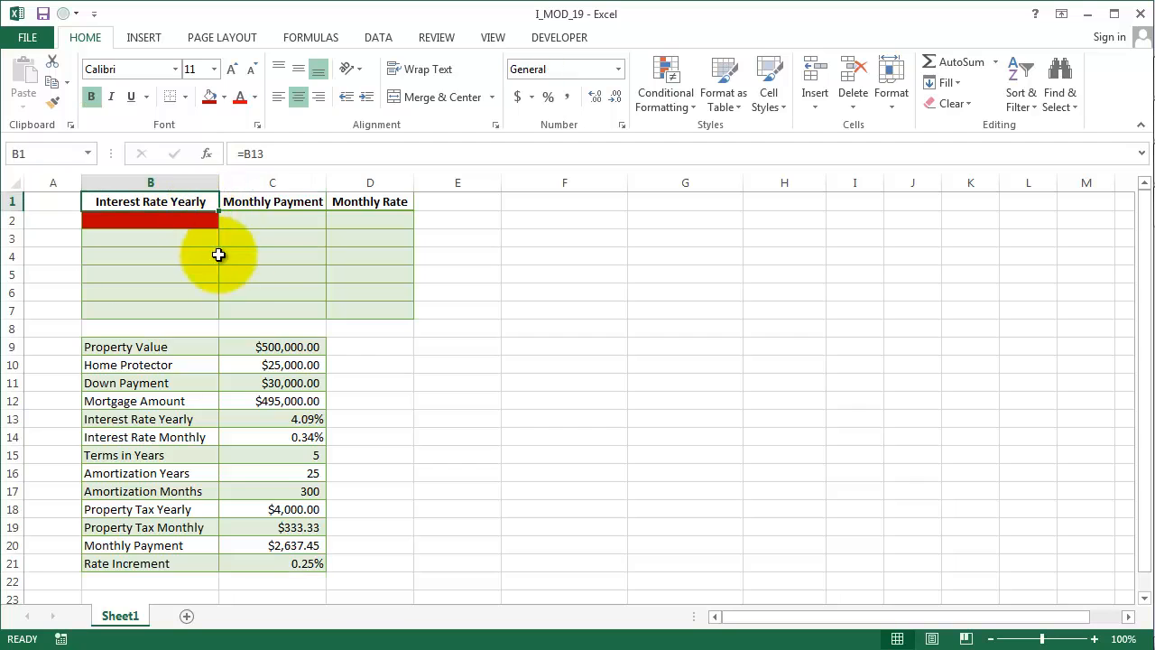
pyautogui.click(289, 207)
pyautogui.click(335, 208)
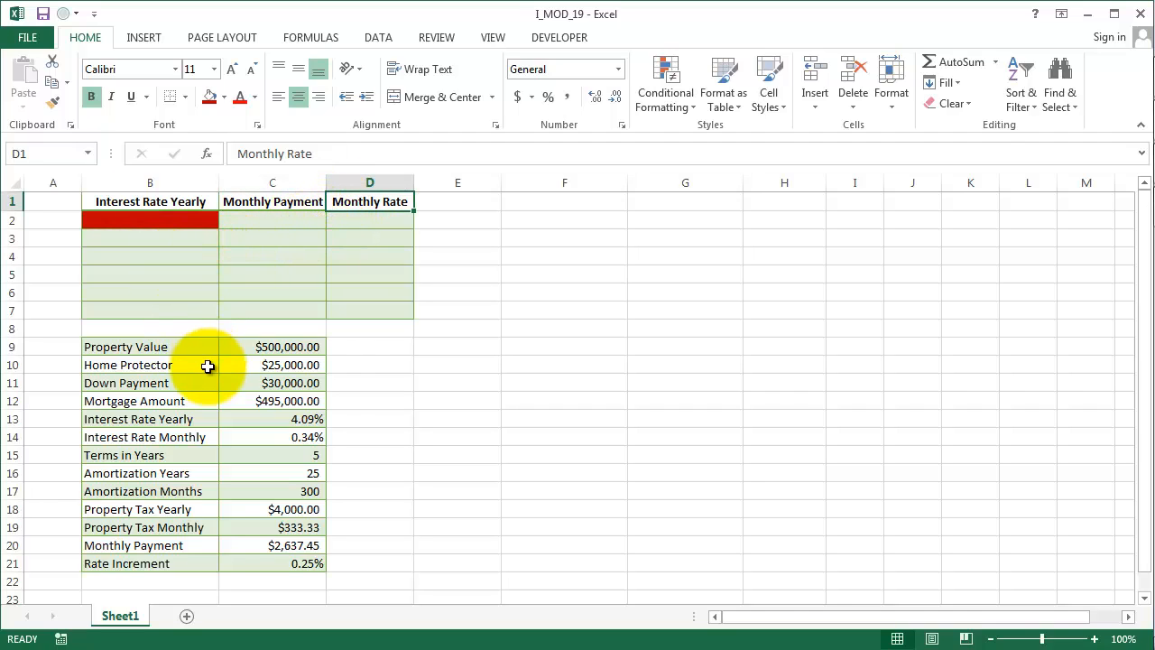
# - Try a 5% yearly interest rate in C13, then undo the change
pyautogui.click(266, 422)
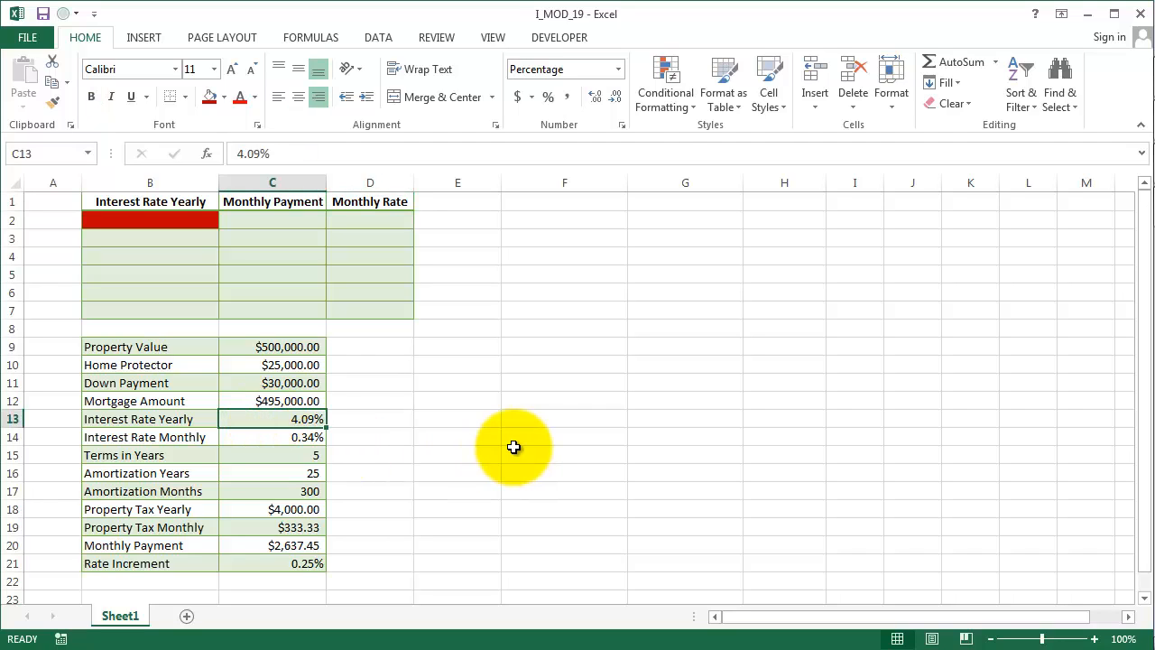
pyautogui.write('5')
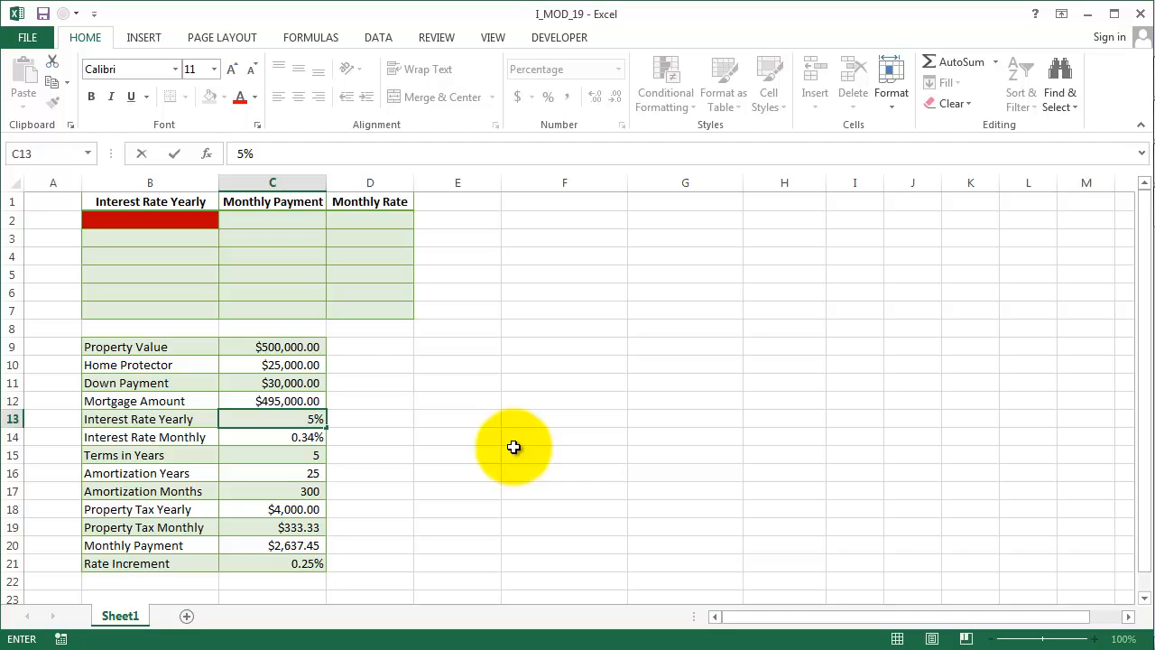
pyautogui.press('Return')
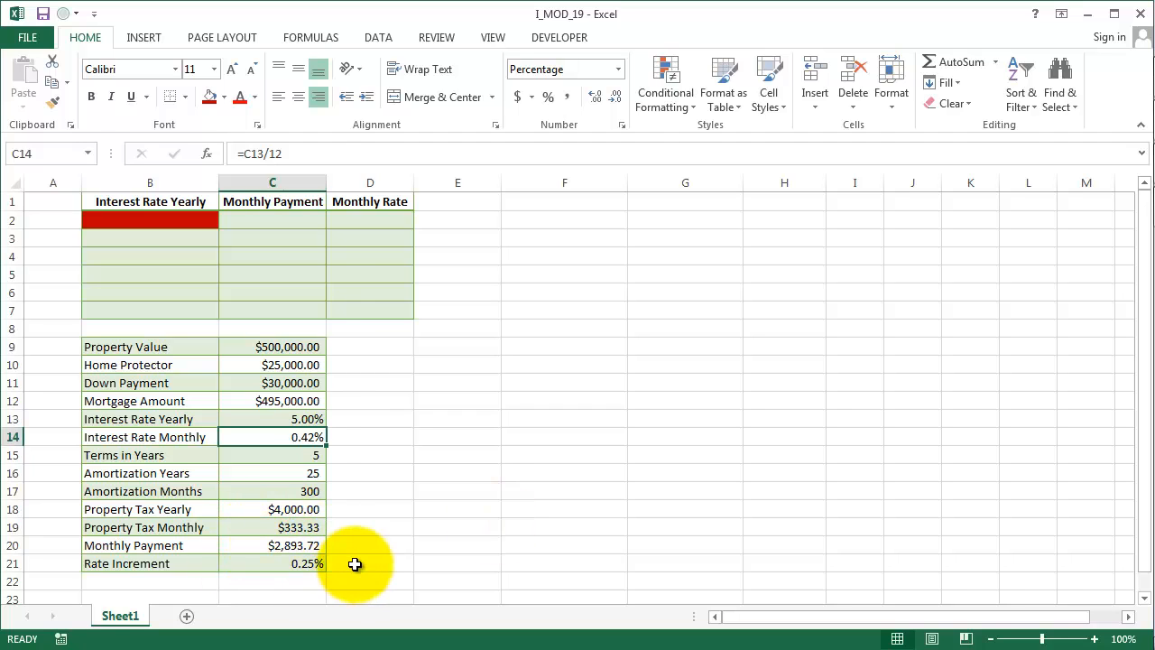
pyautogui.hotkey('ctrl', 'z')
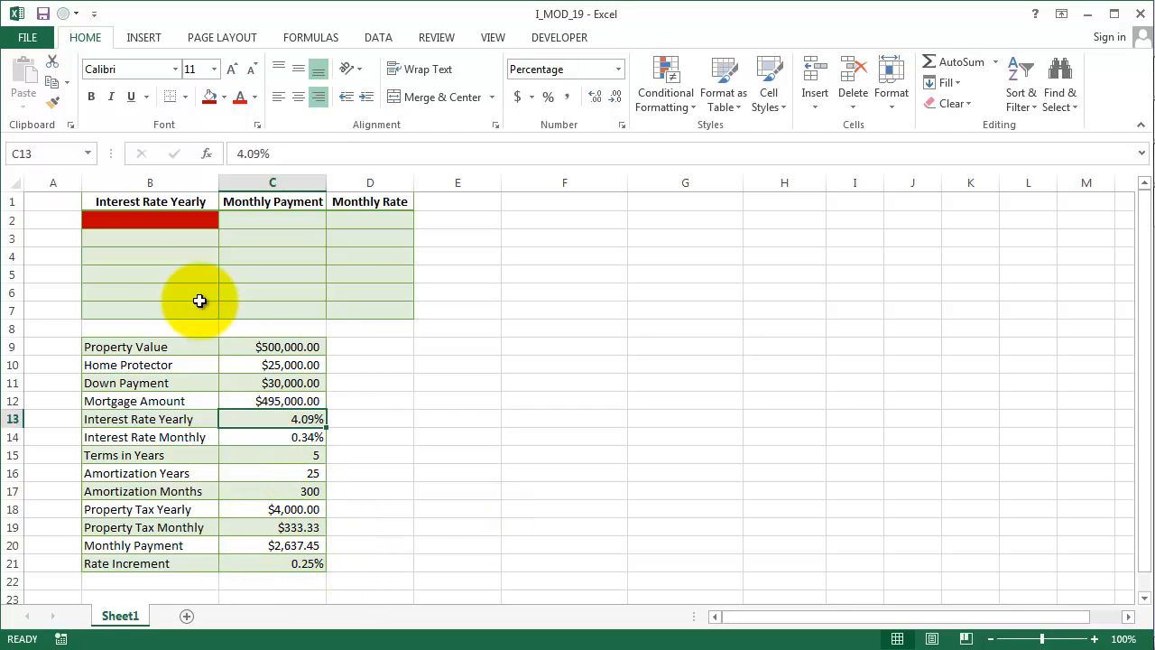
# - Link B3 to the yearly interest rate with the formula =C13
pyautogui.click(173, 234)
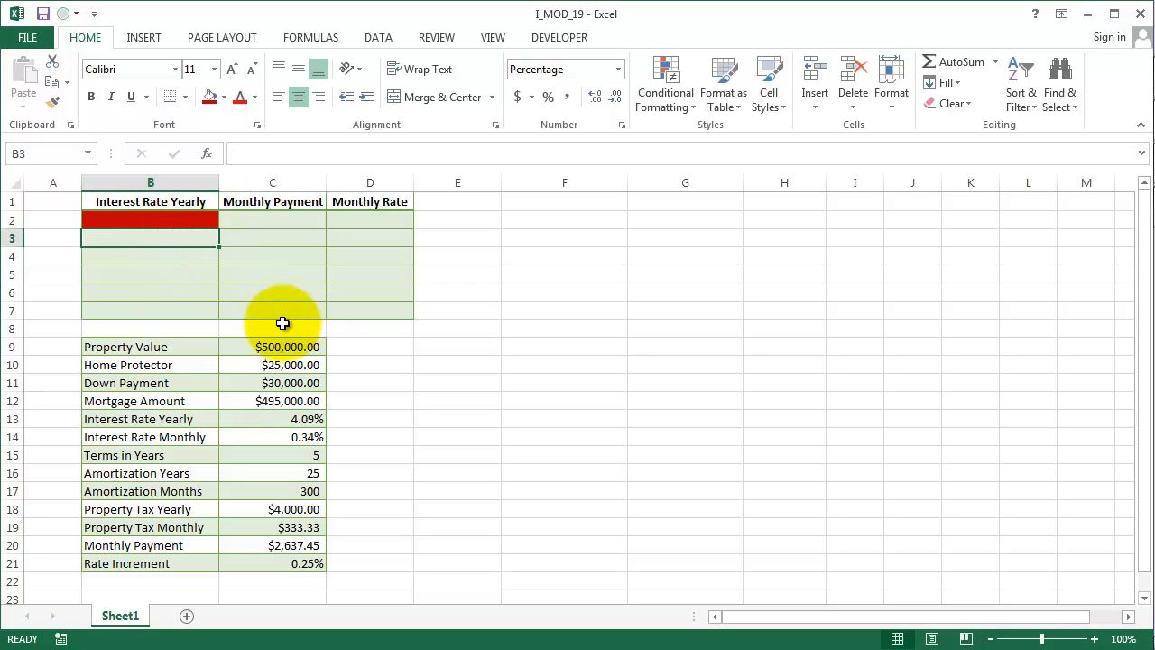
pyautogui.write('=')
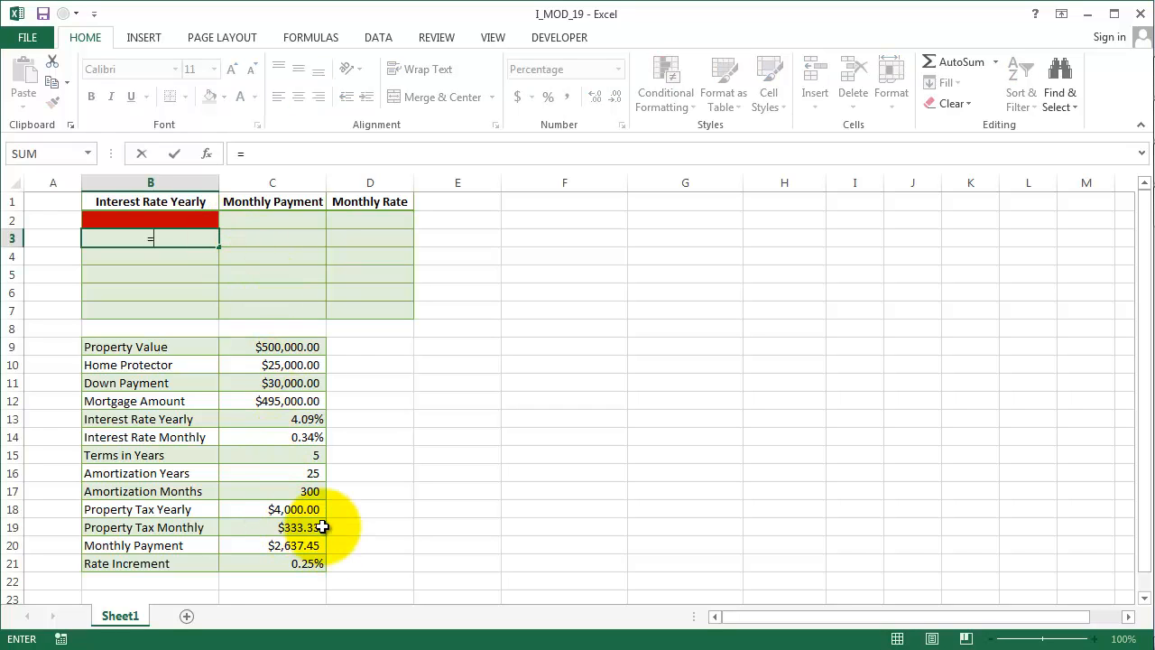
pyautogui.click(309, 418)
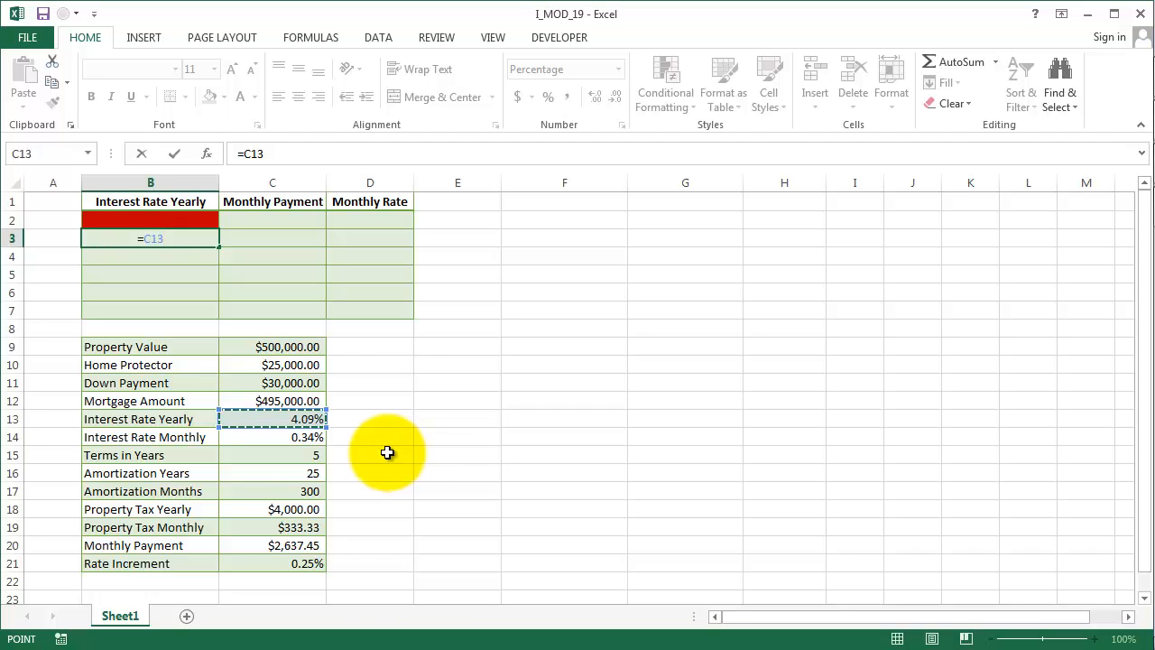
pyautogui.press('Return')
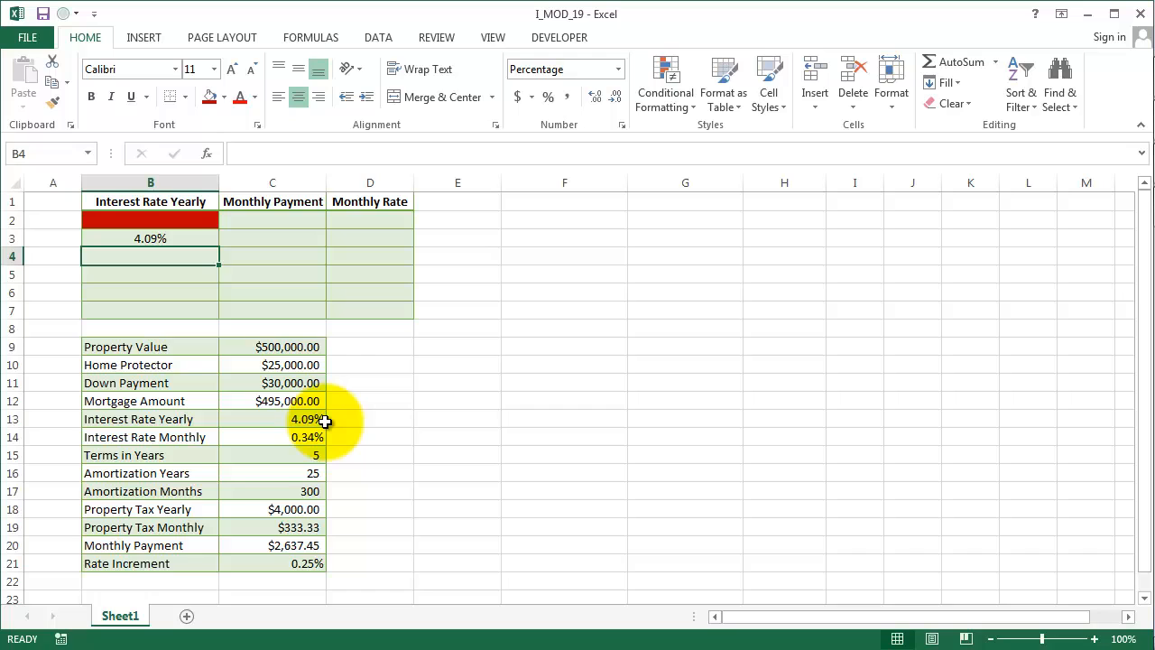
# - Enter =B3+$C$21 in B4 to add the rate increment, and fill it down to B7
pyautogui.write('=')
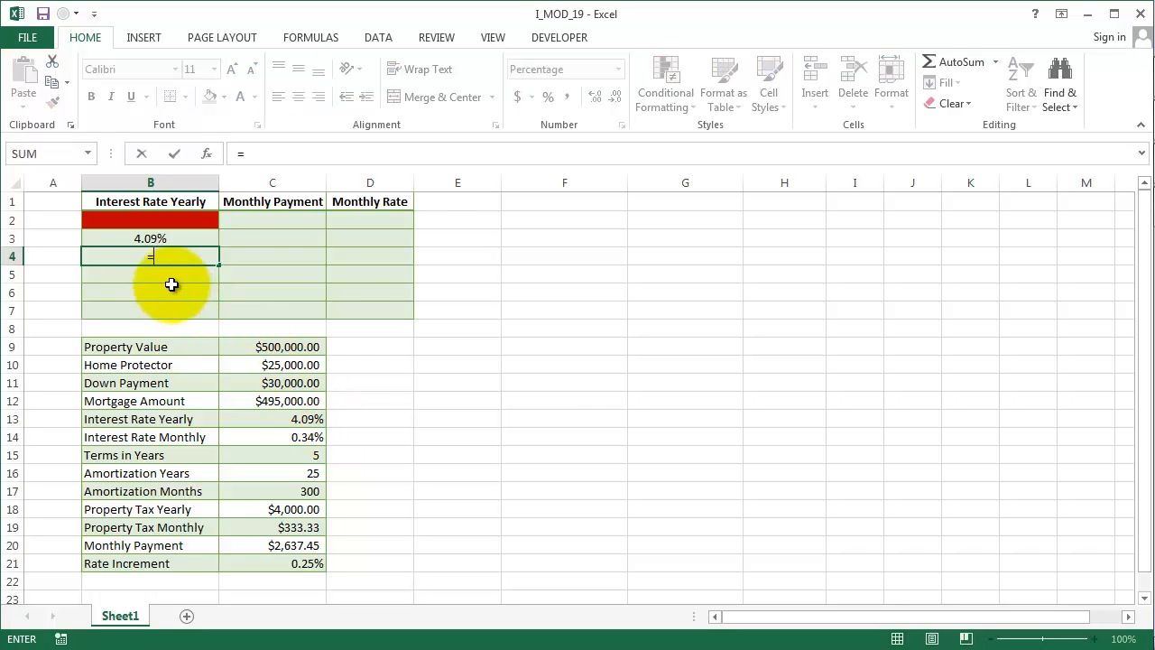
pyautogui.click(171, 234)
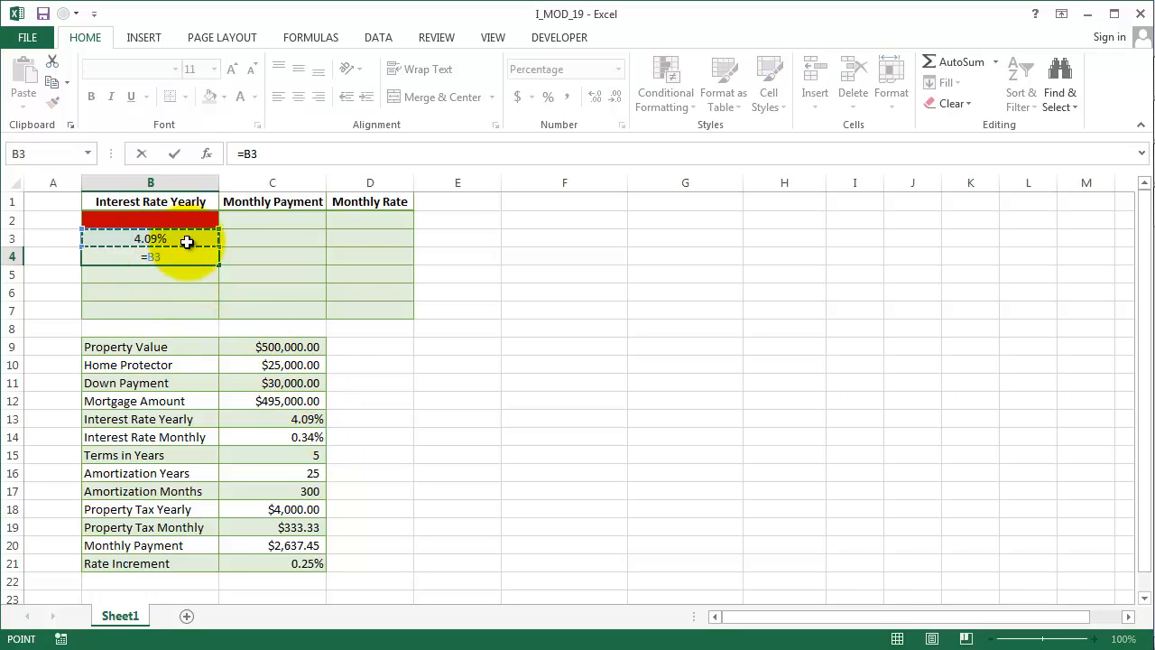
pyautogui.write('+')
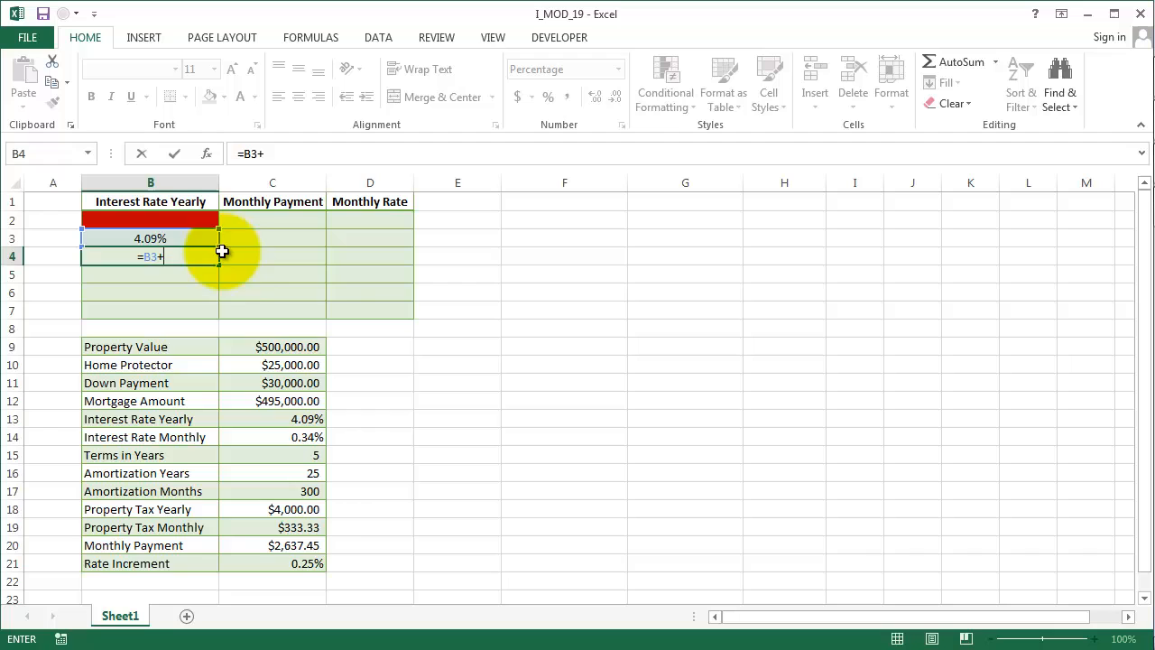
pyautogui.click(311, 565)
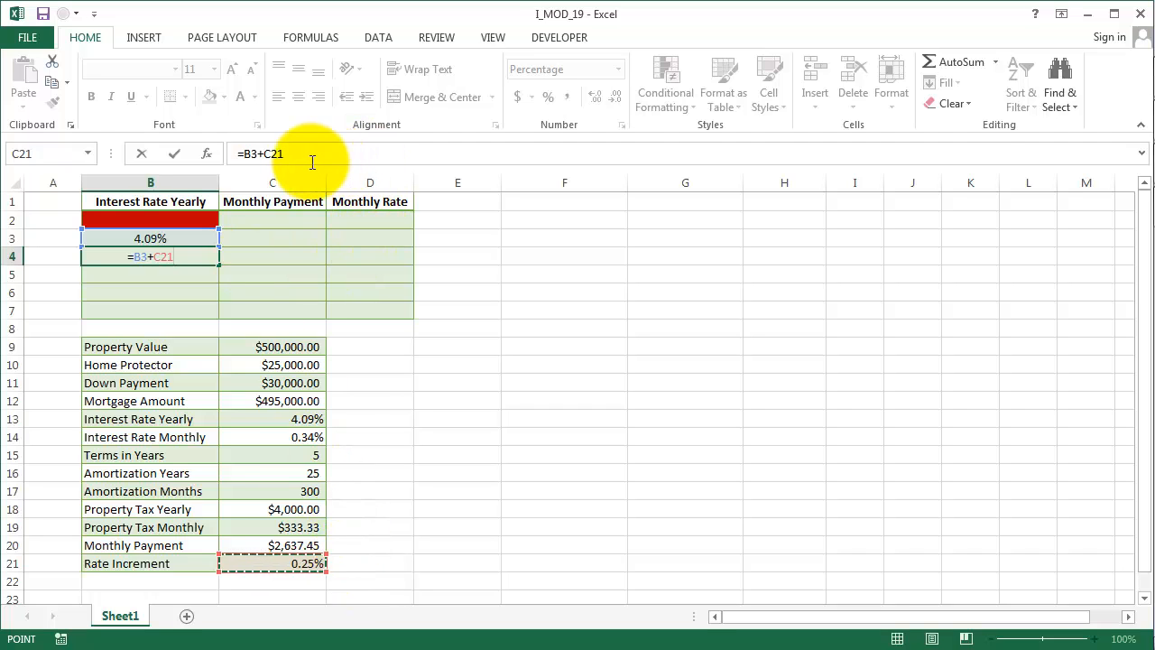
pyautogui.press('F4')
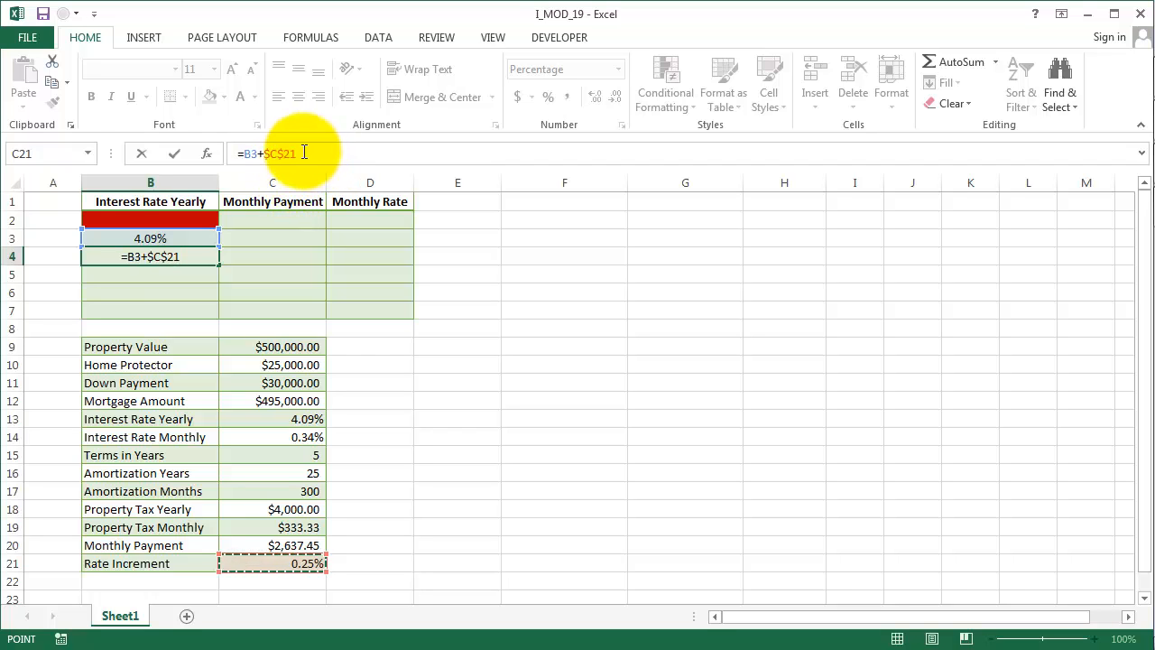
pyautogui.moveTo(298, 154); pyautogui.dragTo(263, 154)
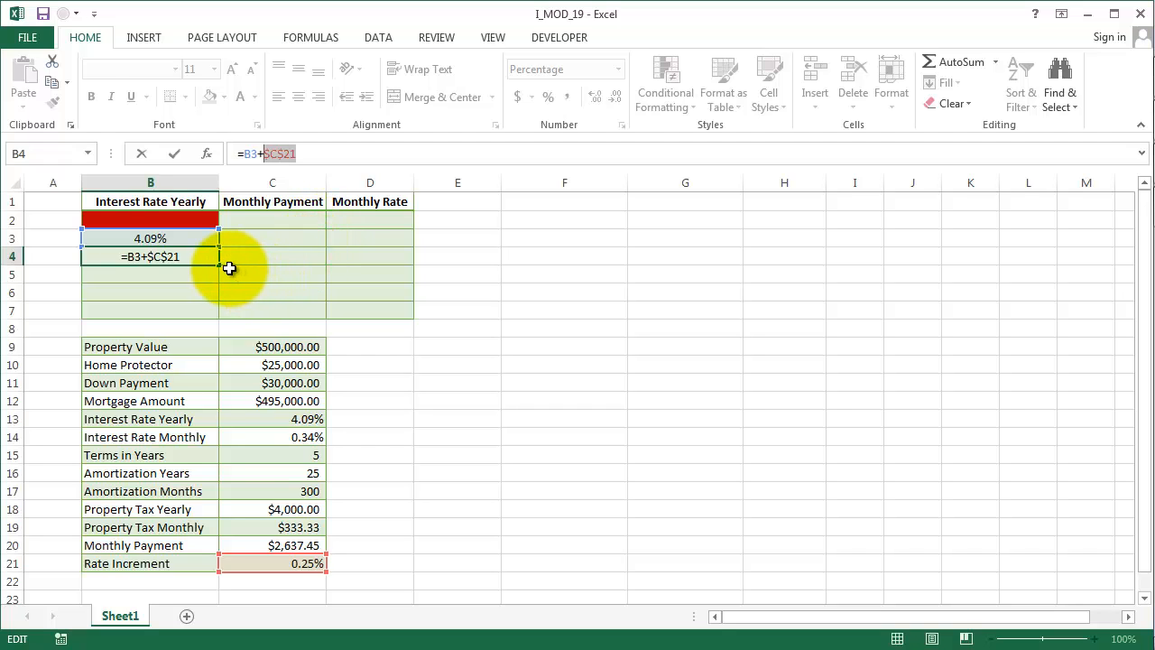
pyautogui.hotkey('ctrl', 'Return')
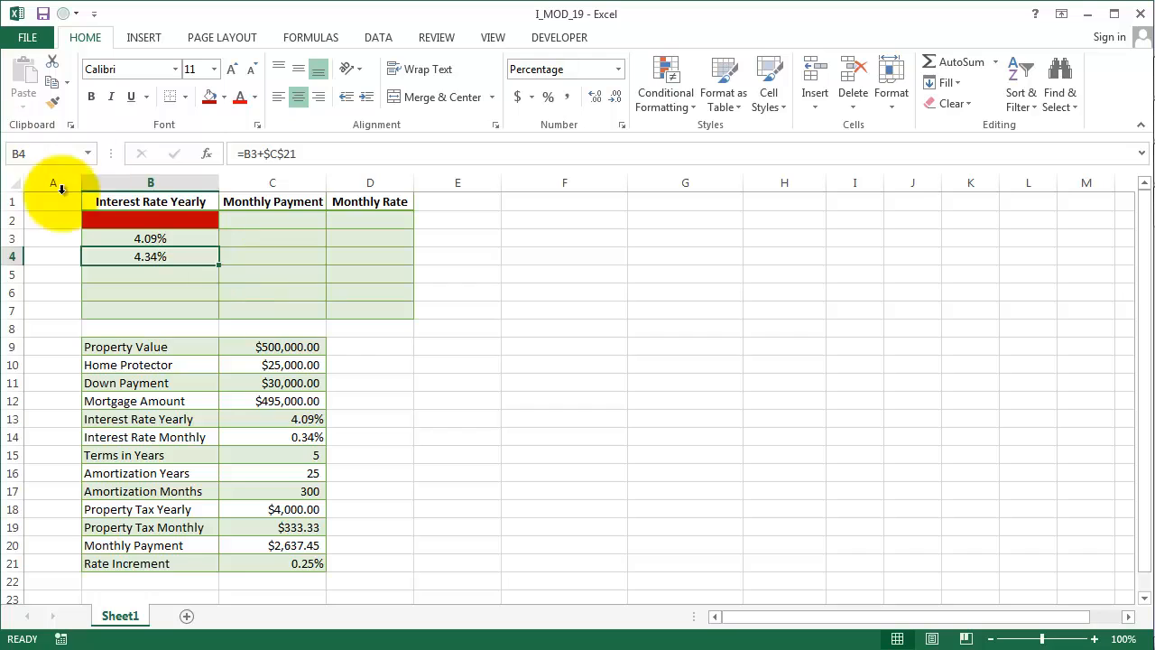
pyautogui.moveTo(219, 265); pyautogui.dragTo(218, 318)
pyautogui.click(213, 261)
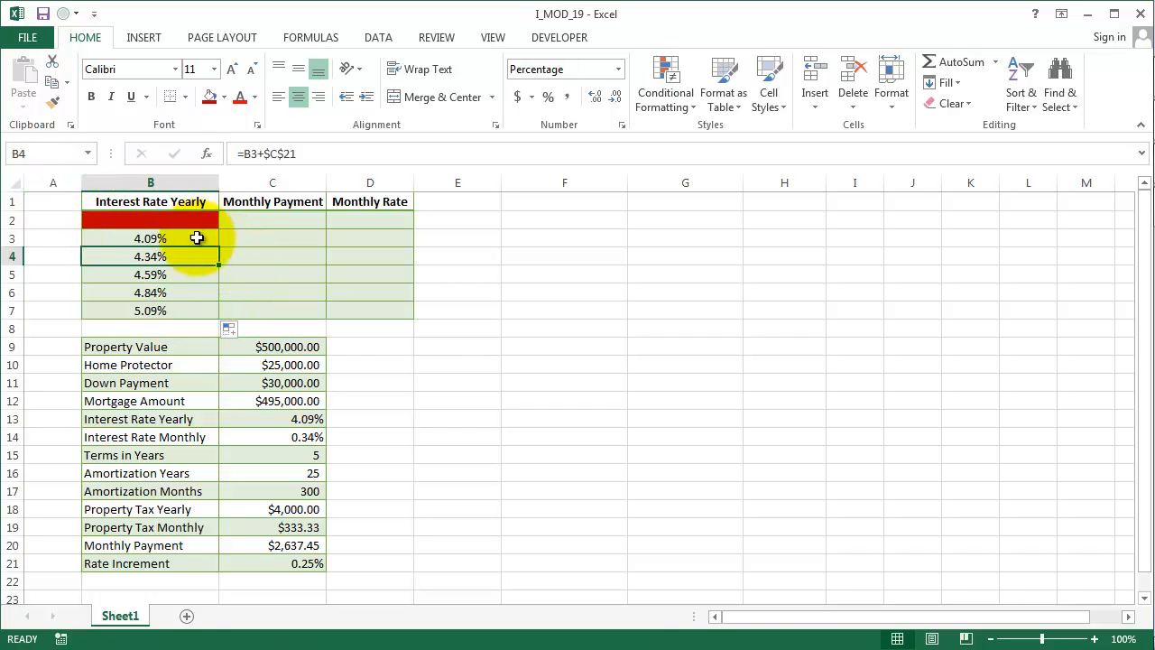
# - Link C2 to the monthly payment with the formula =C20
pyautogui.click(268, 224)
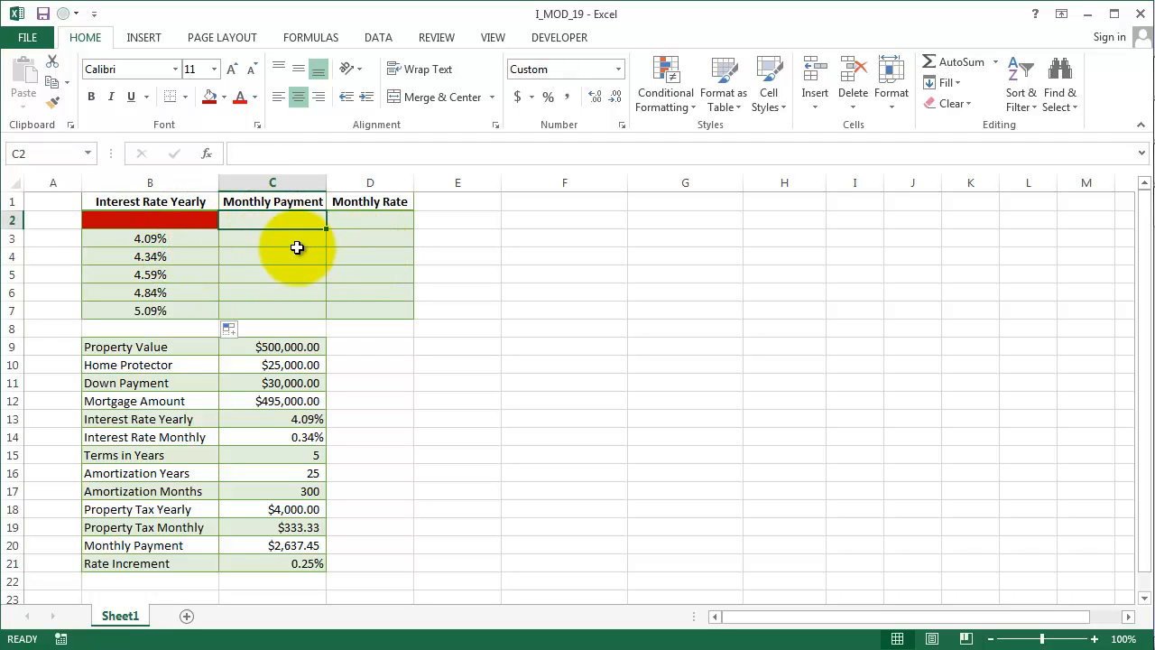
pyautogui.write('=')
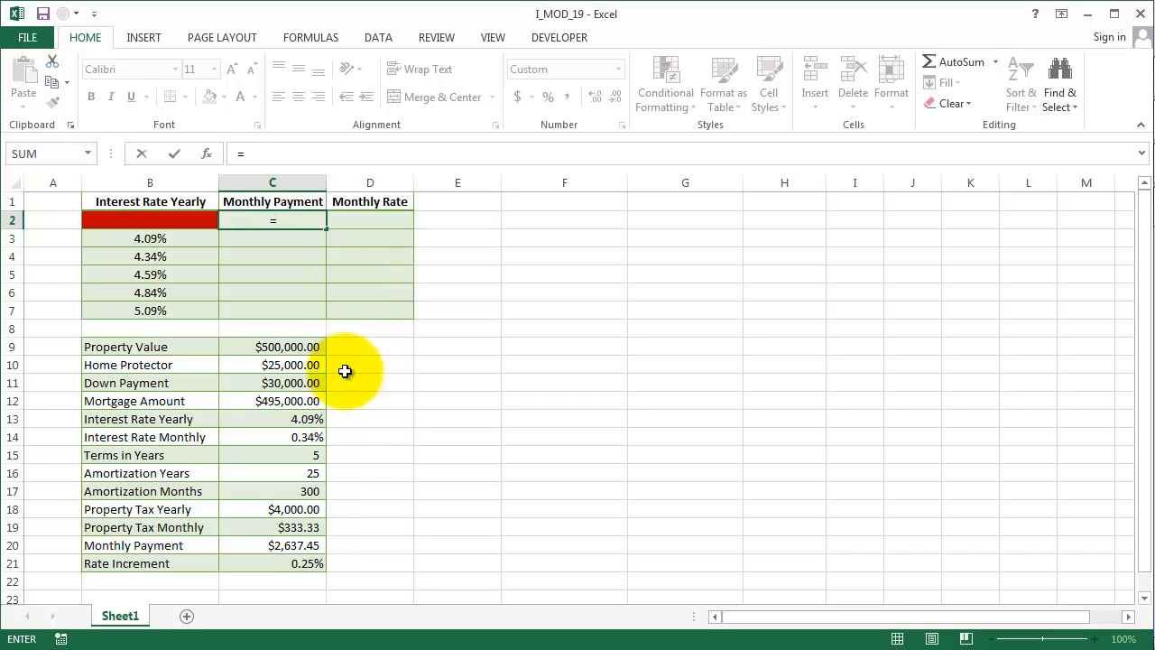
pyautogui.click(307, 542)
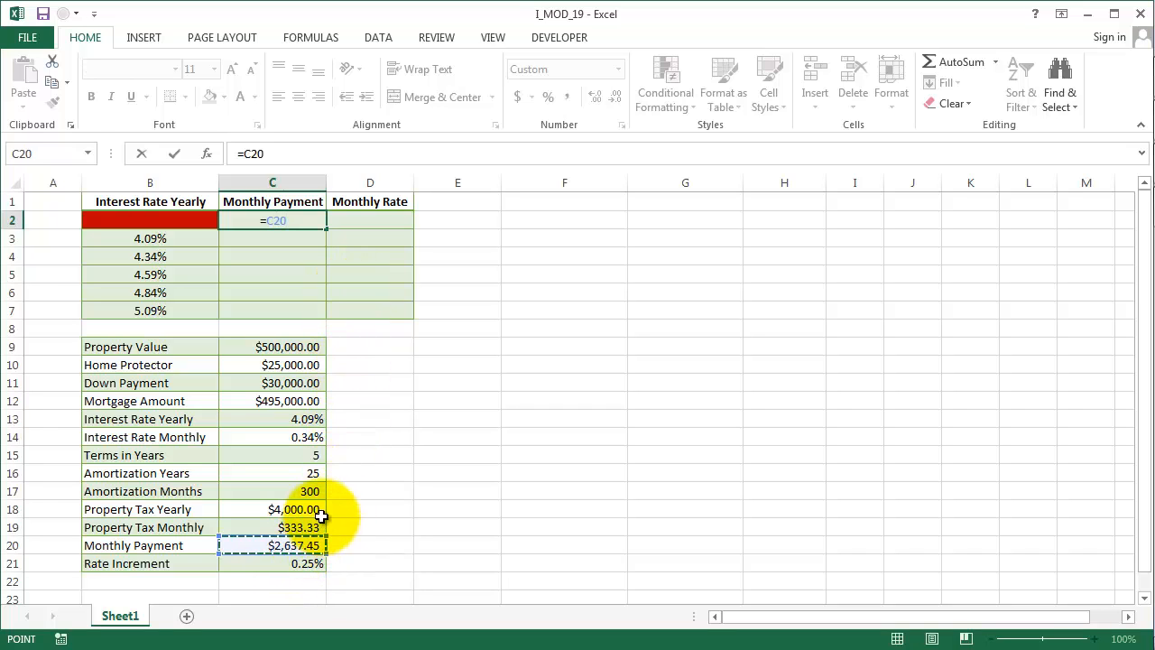
pyautogui.hotkey('ctrl', 'Return')
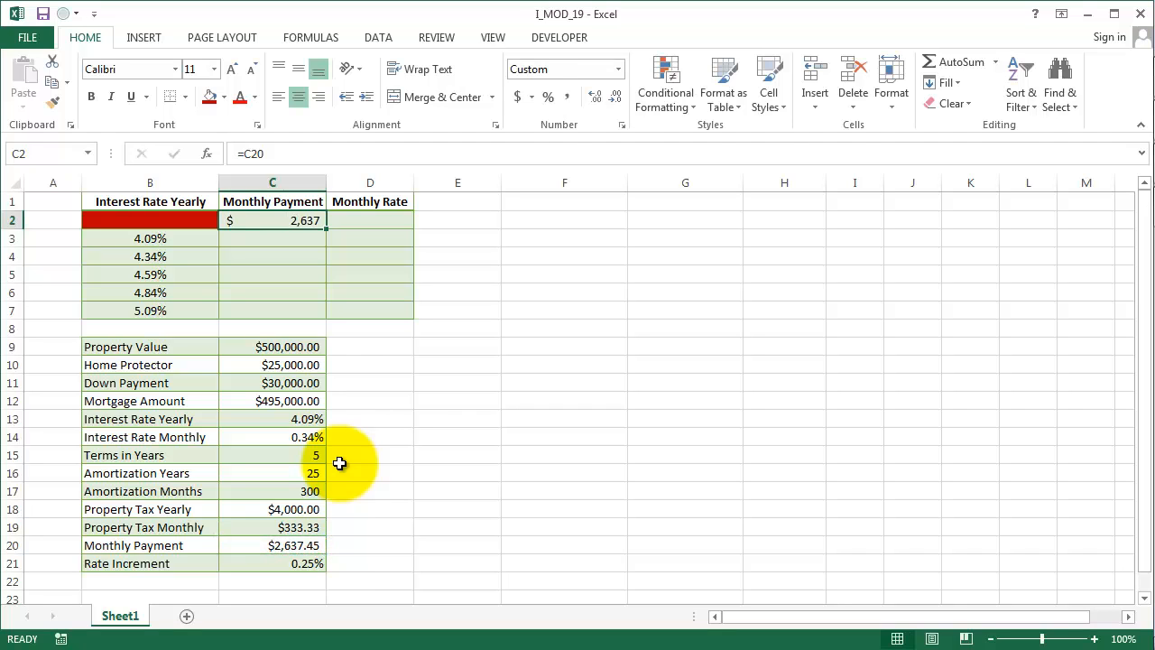
# - Link D2 to the monthly interest rate with the formula =C14
pyautogui.press('Right')
pyautogui.write('=')
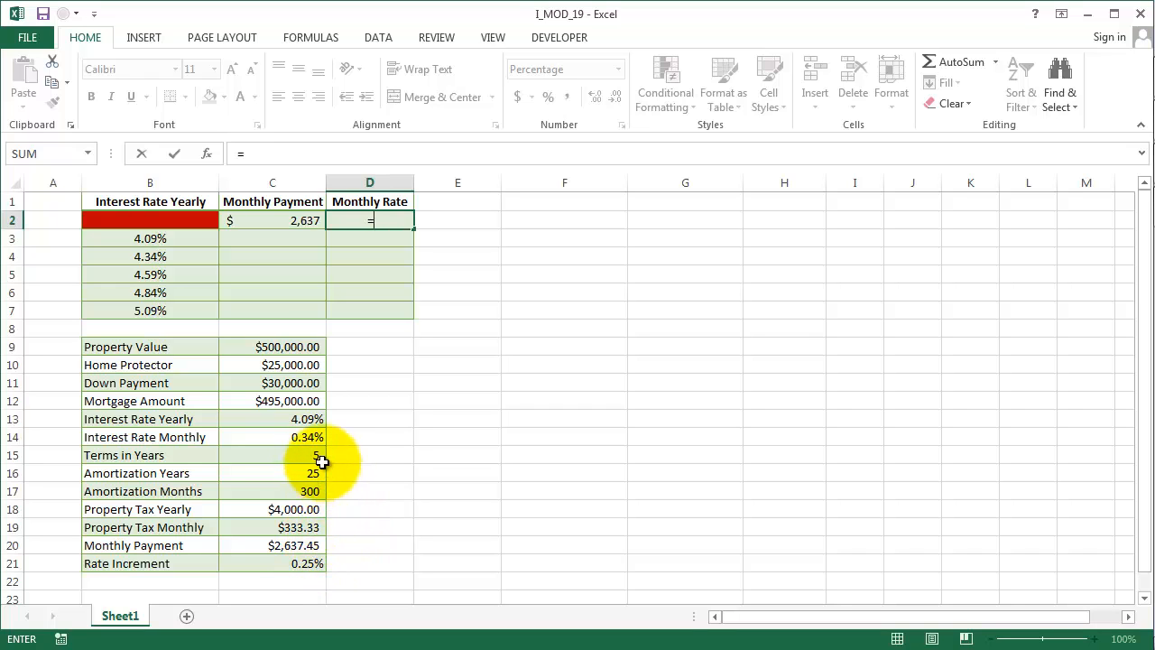
pyautogui.click(308, 435)
pyautogui.press('Return')
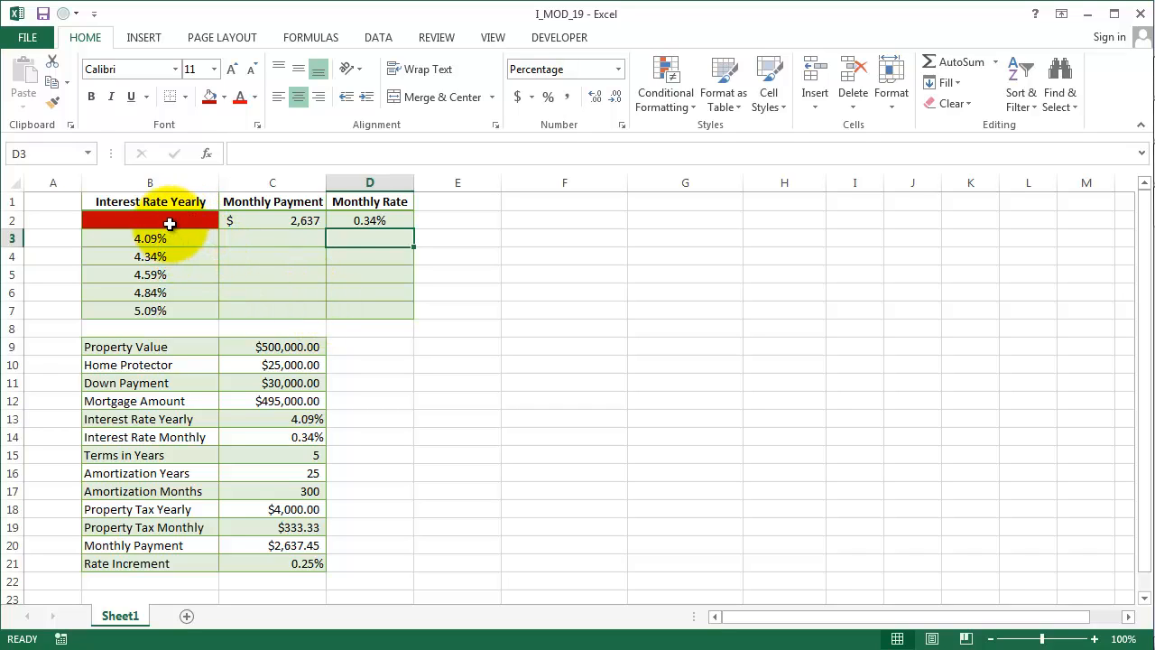
# - Create a What-If data table over B2:D7 using C13 as the column input cell
pyautogui.moveTo(274, 242); pyautogui.dragTo(364, 325)
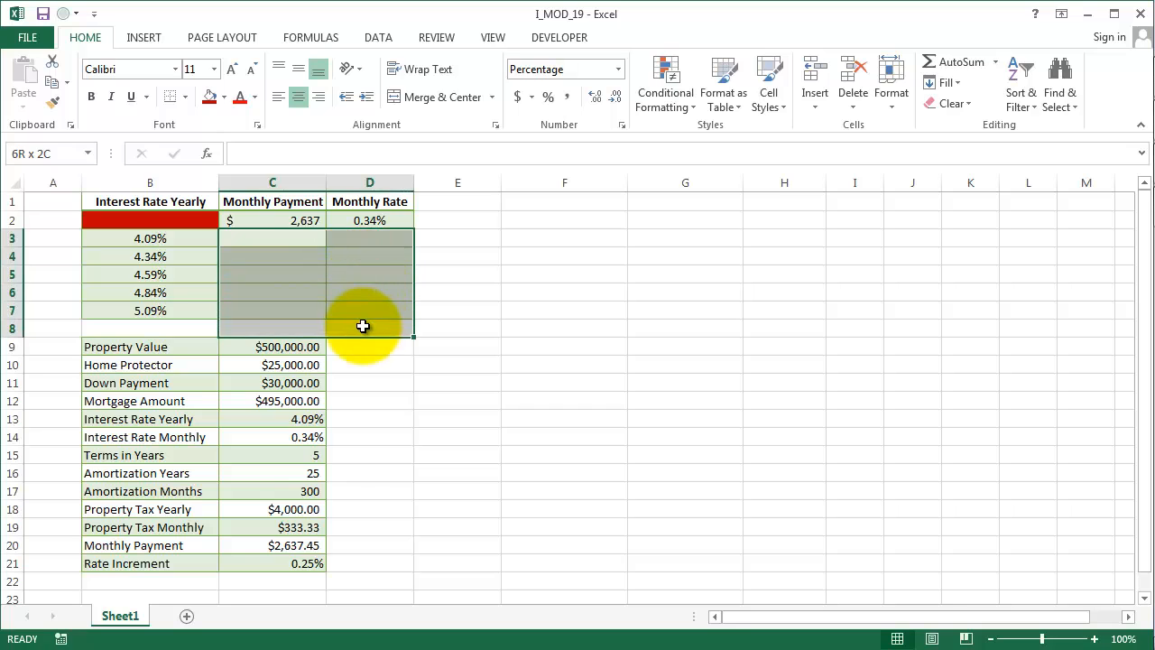
pyautogui.moveTo(147, 220); pyautogui.dragTo(349, 308)
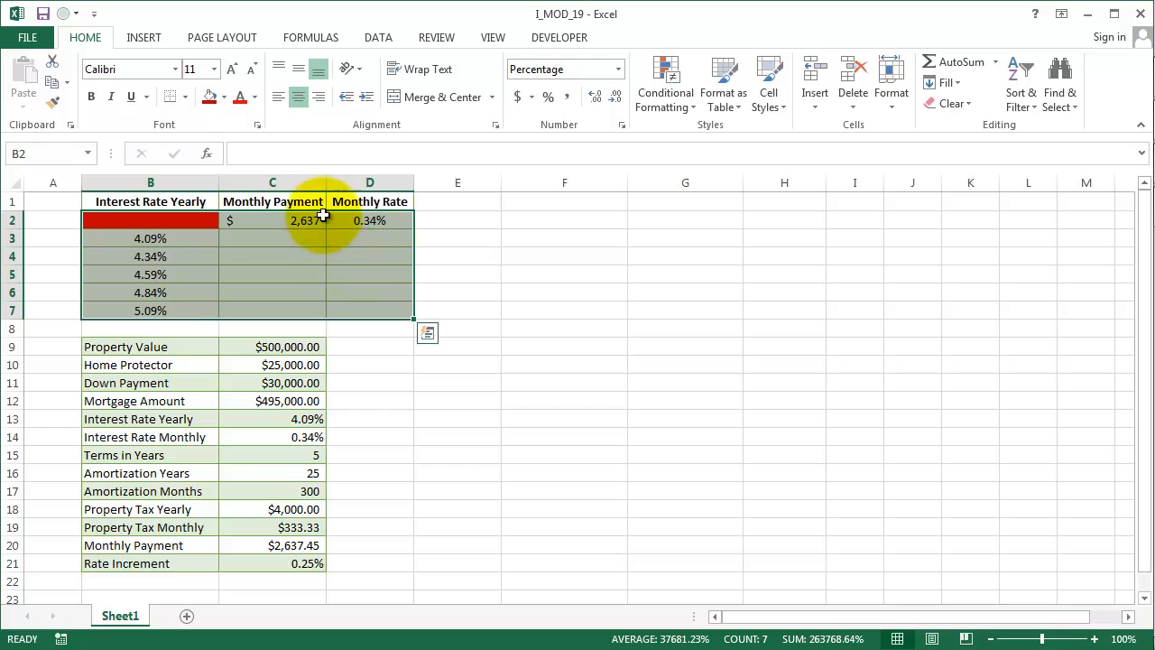
pyautogui.click(383, 39)
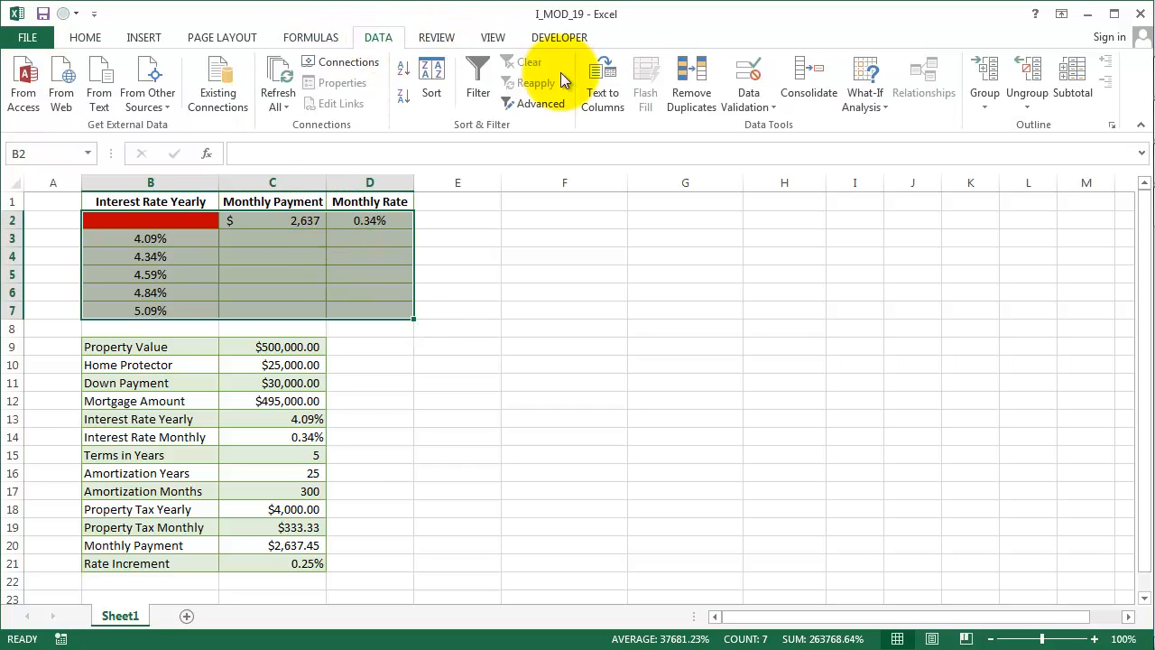
pyautogui.click(876, 106)
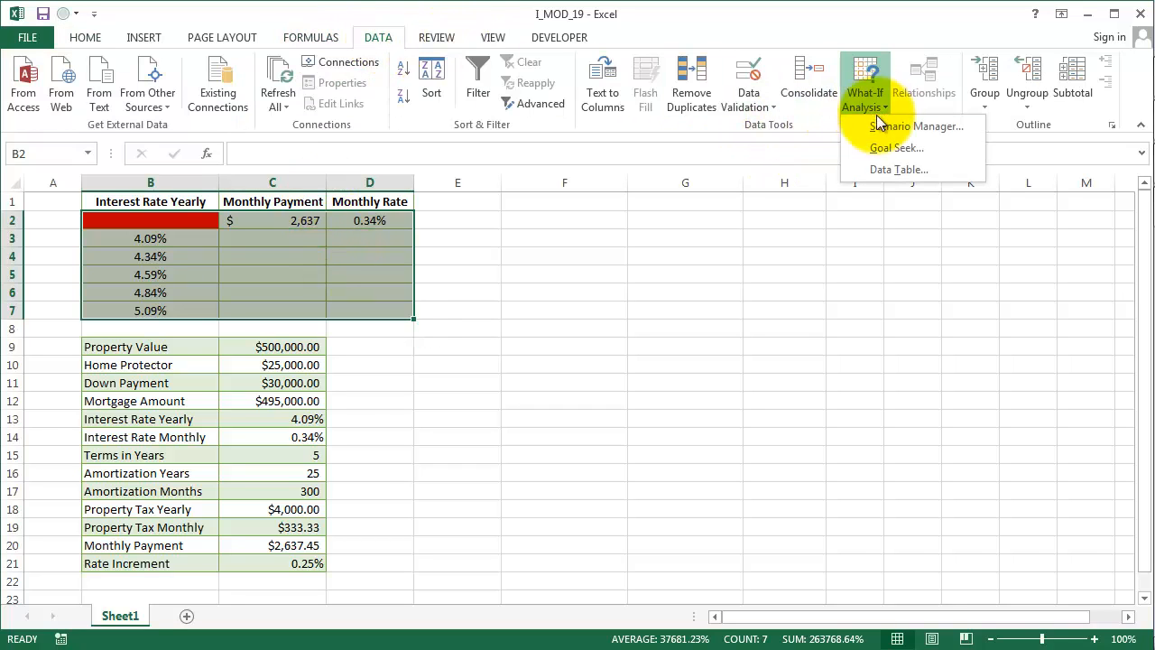
pyautogui.click(876, 170)
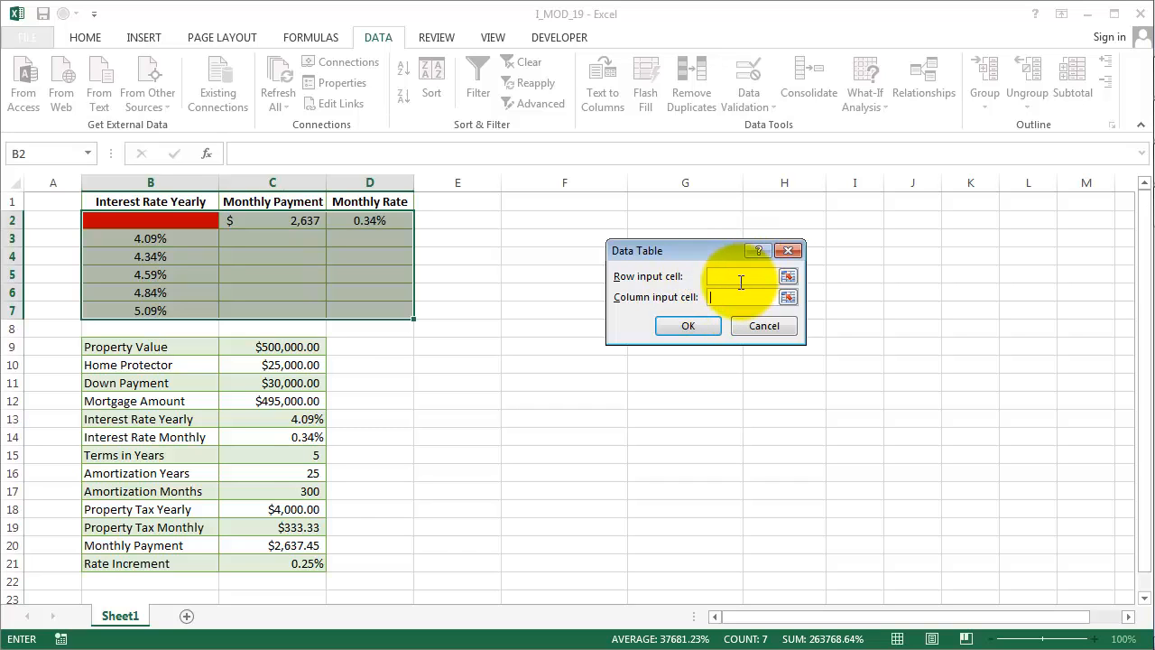
pyautogui.moveTo(653, 255); pyautogui.dragTo(522, 329)
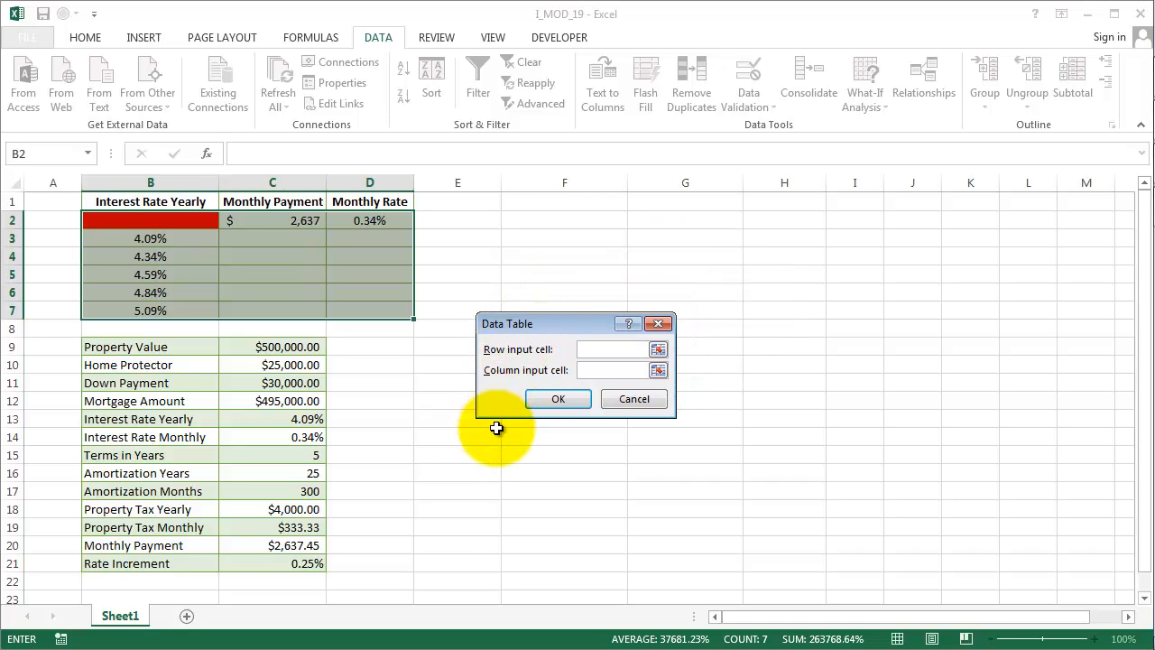
pyautogui.click(290, 421)
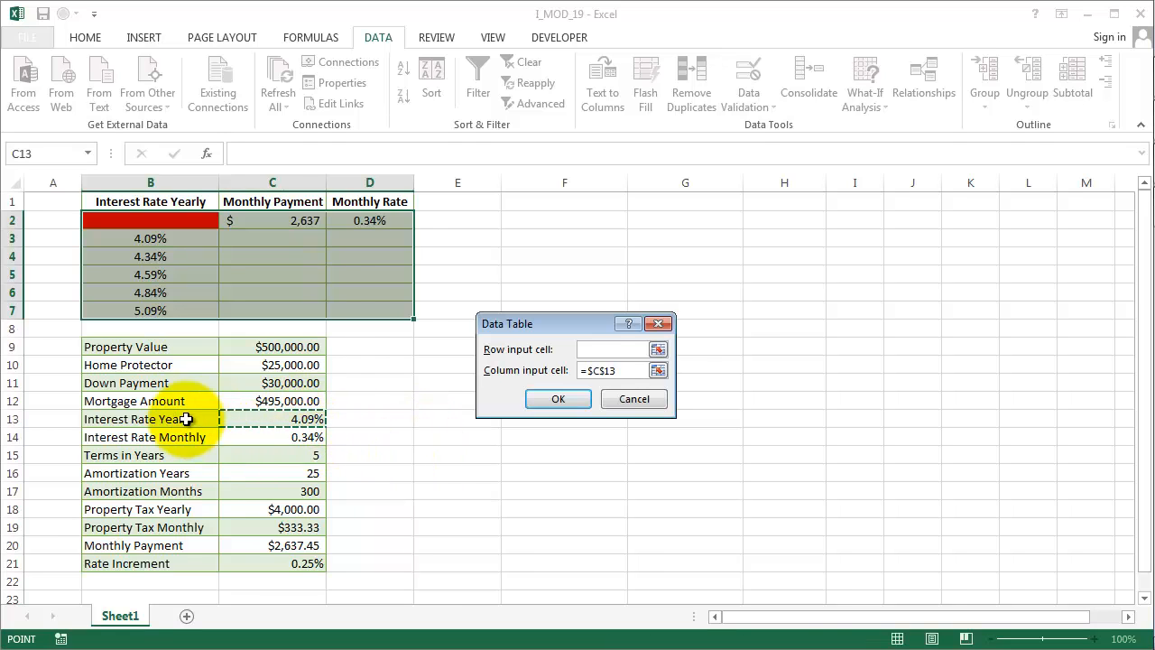
pyautogui.click(570, 400)
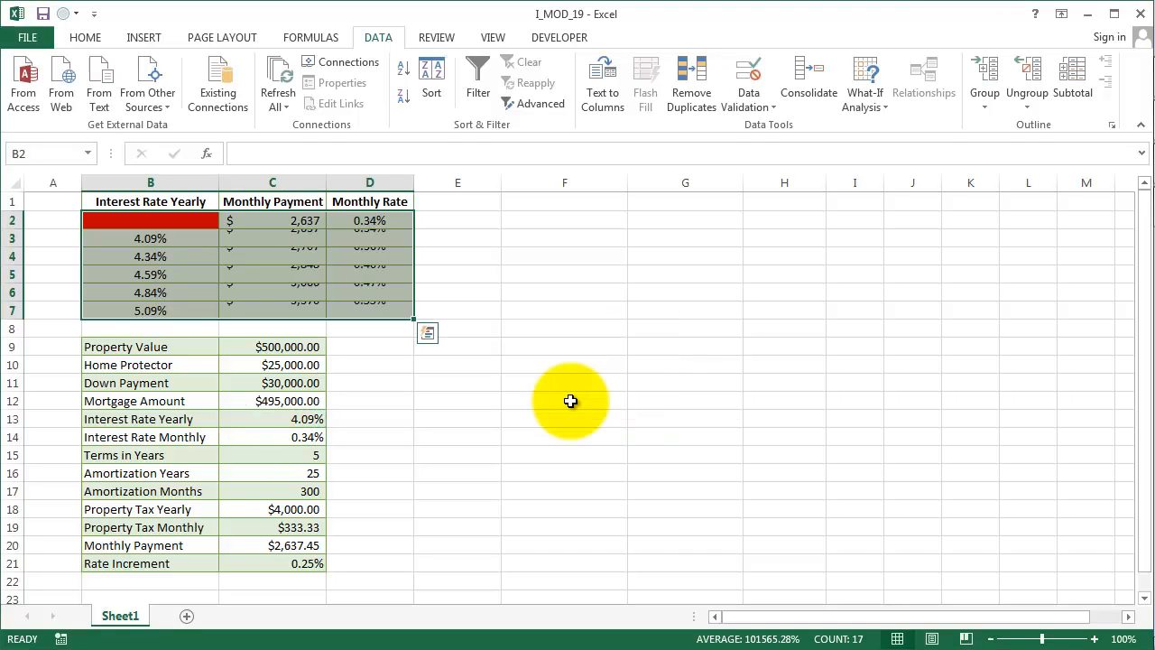
# - Inspect the TABLE formulas in the data table's payment and rate cells
pyautogui.click(554, 400)
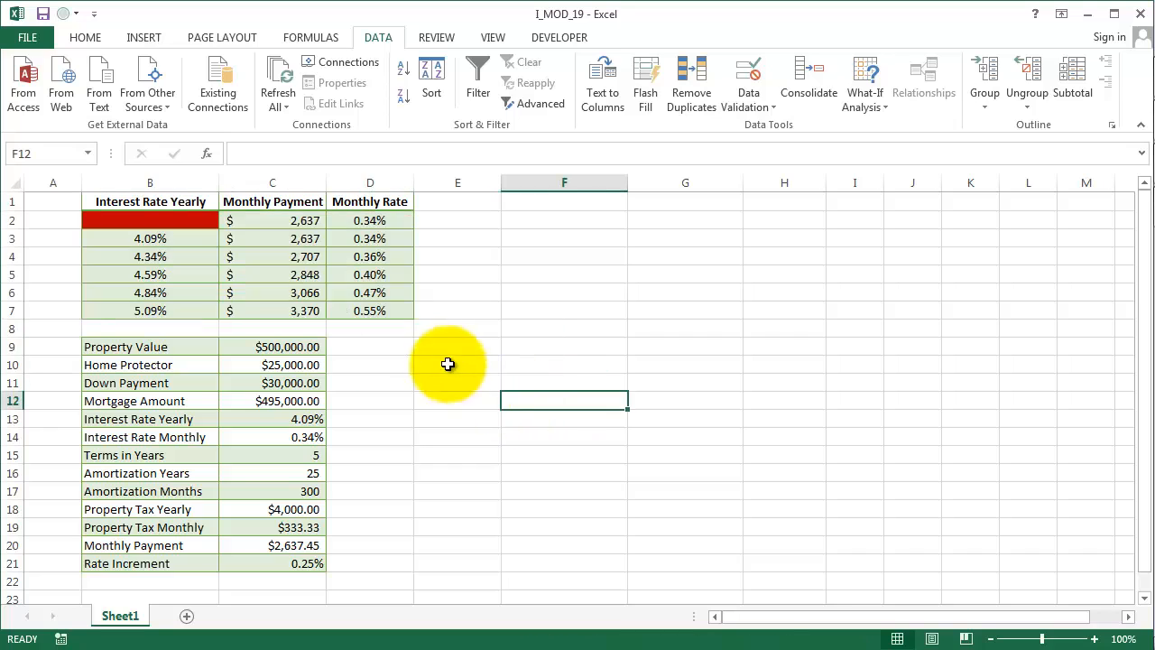
pyautogui.click(307, 239)
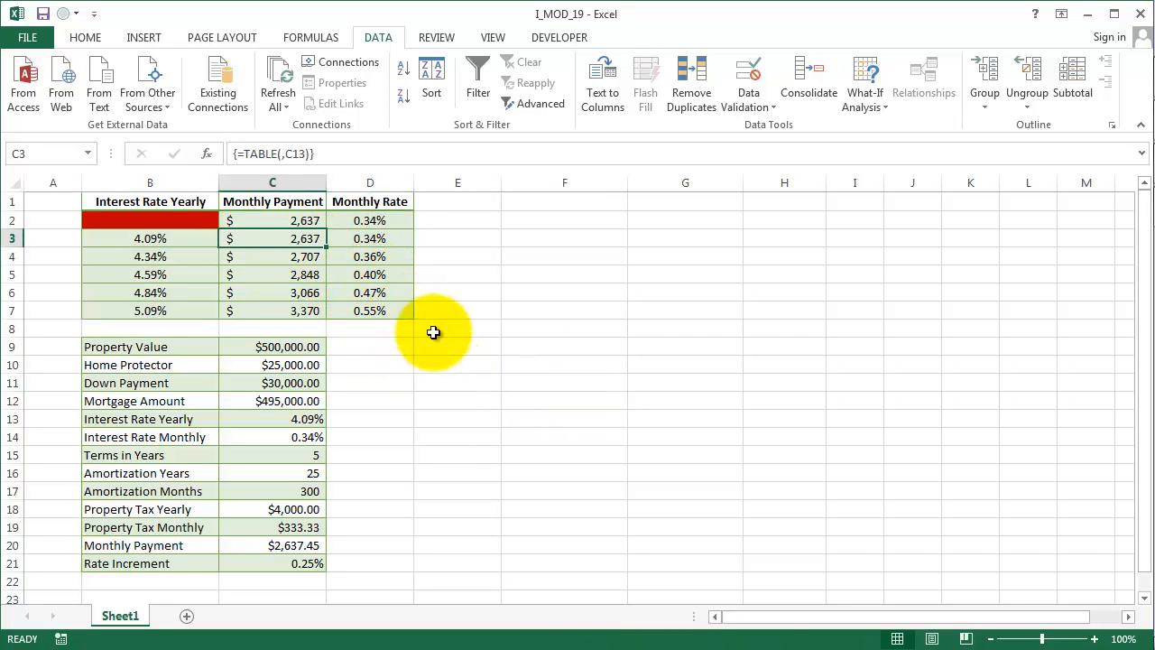
pyautogui.press('Down')
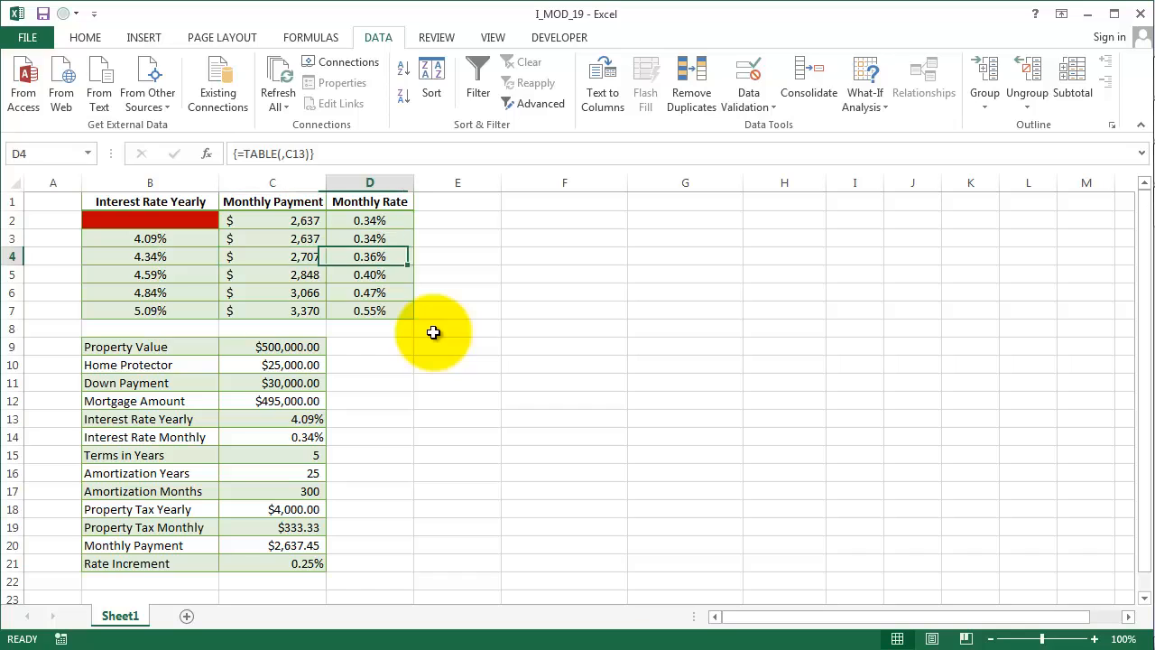
pyautogui.press('Down')
pyautogui.press('Down')
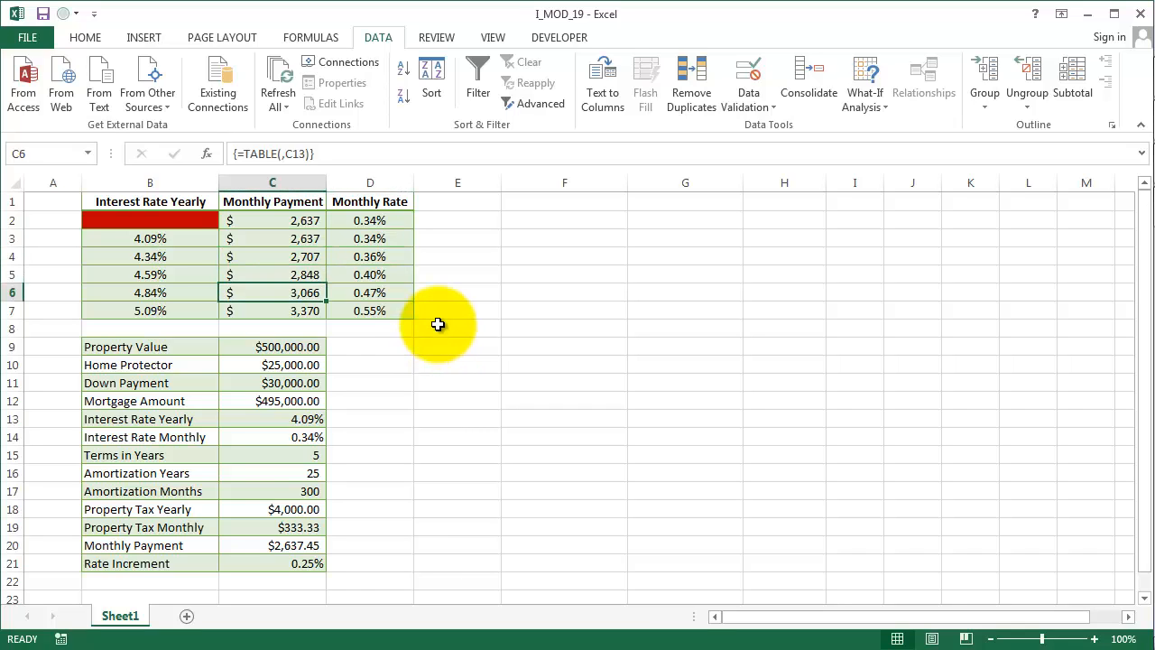
pyautogui.press('Down')
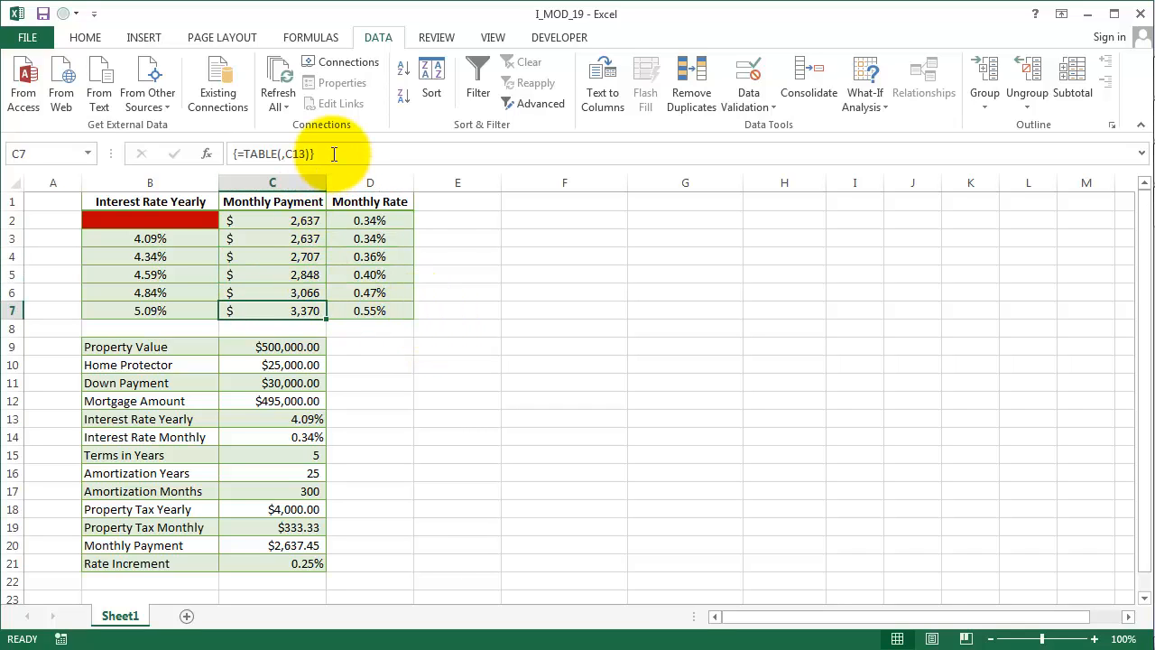